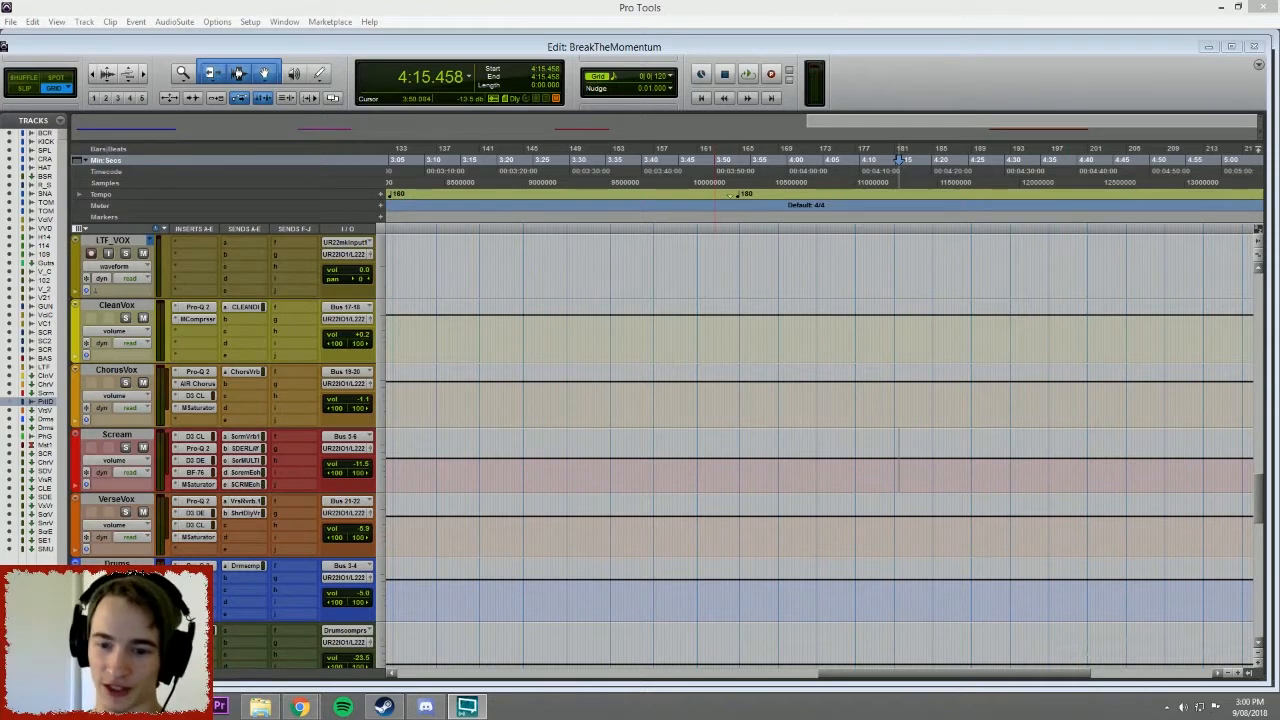
click(715, 160)
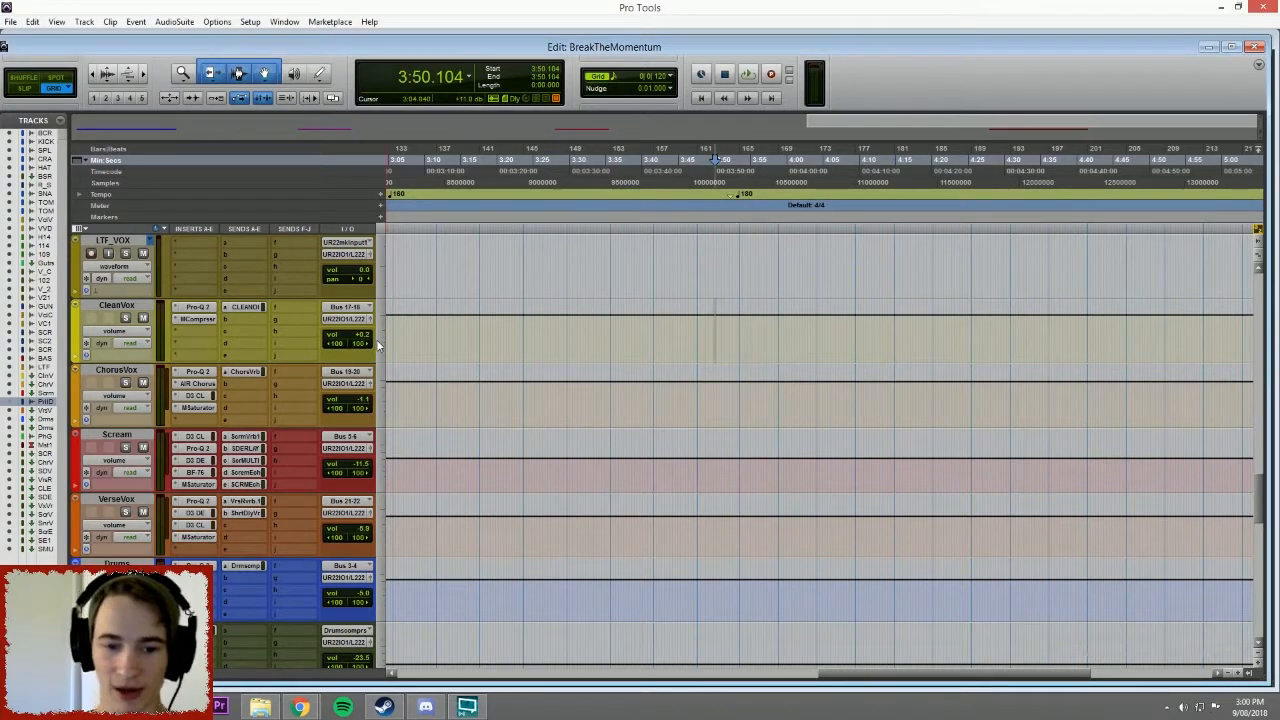
scroll(715, 160, up, 10)
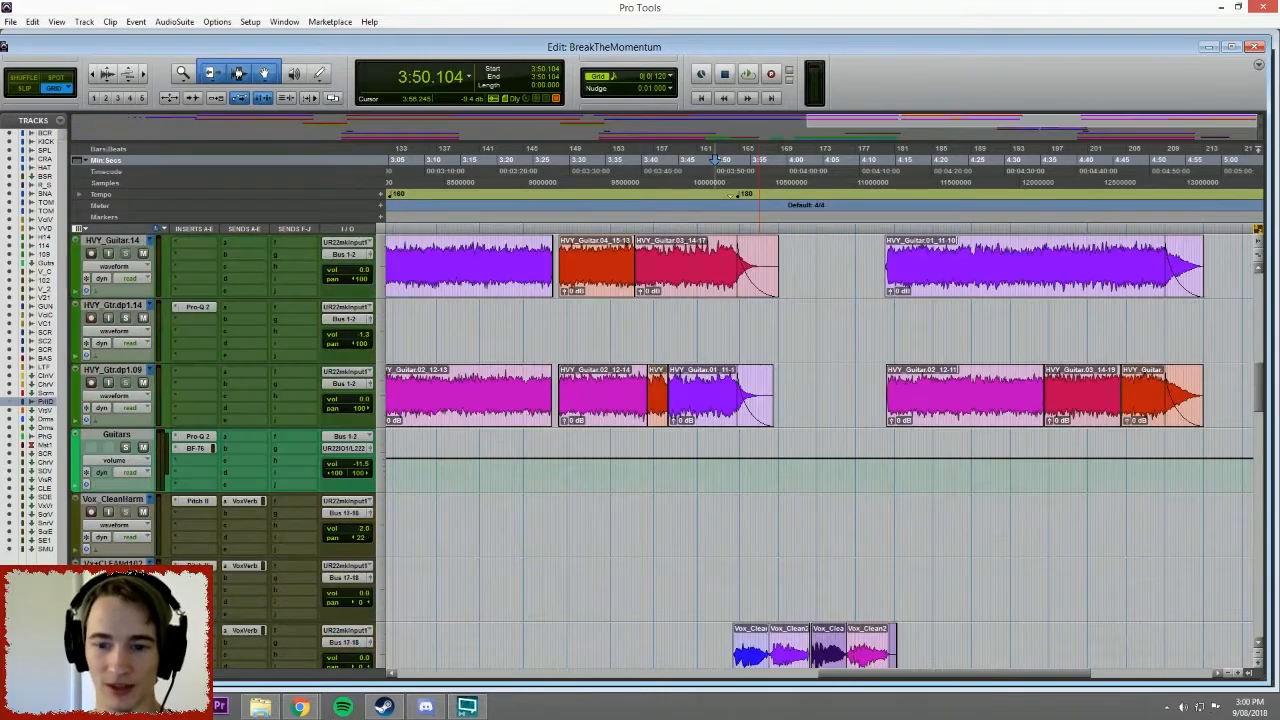
scroll(715, 160, down, 10)
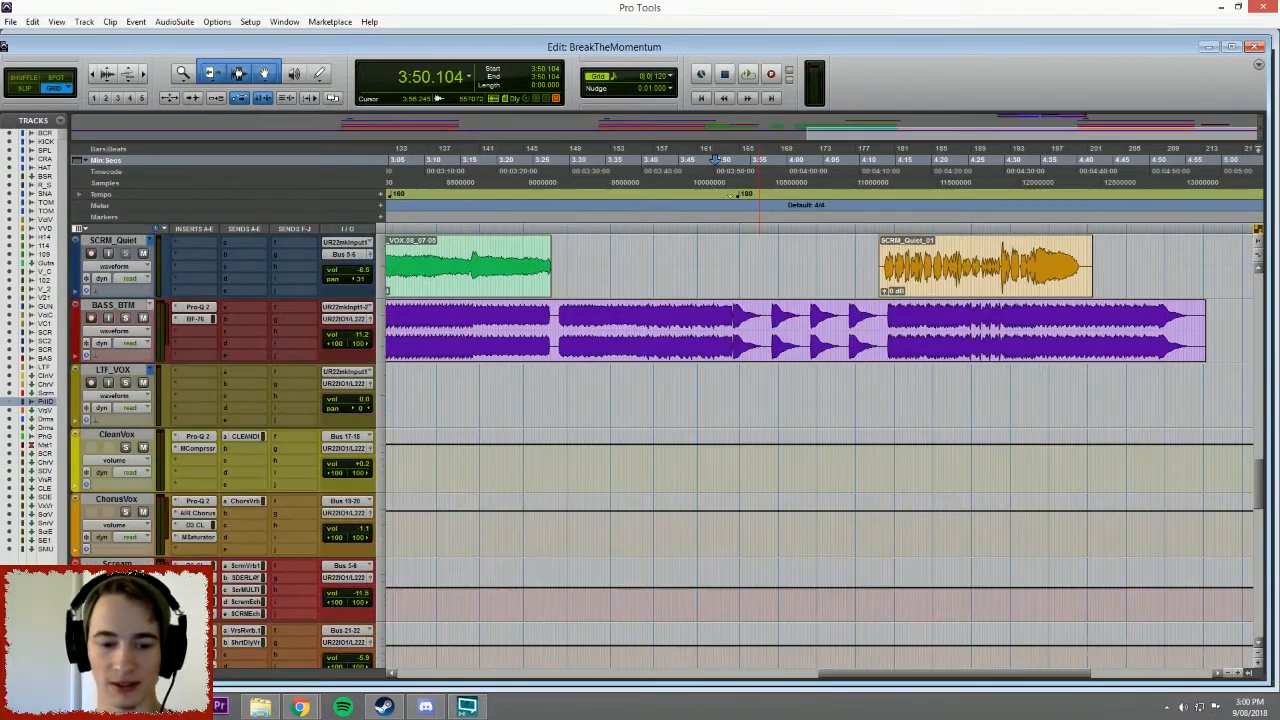
scroll(715, 160, down, 3)
click(403, 160)
click(652, 160)
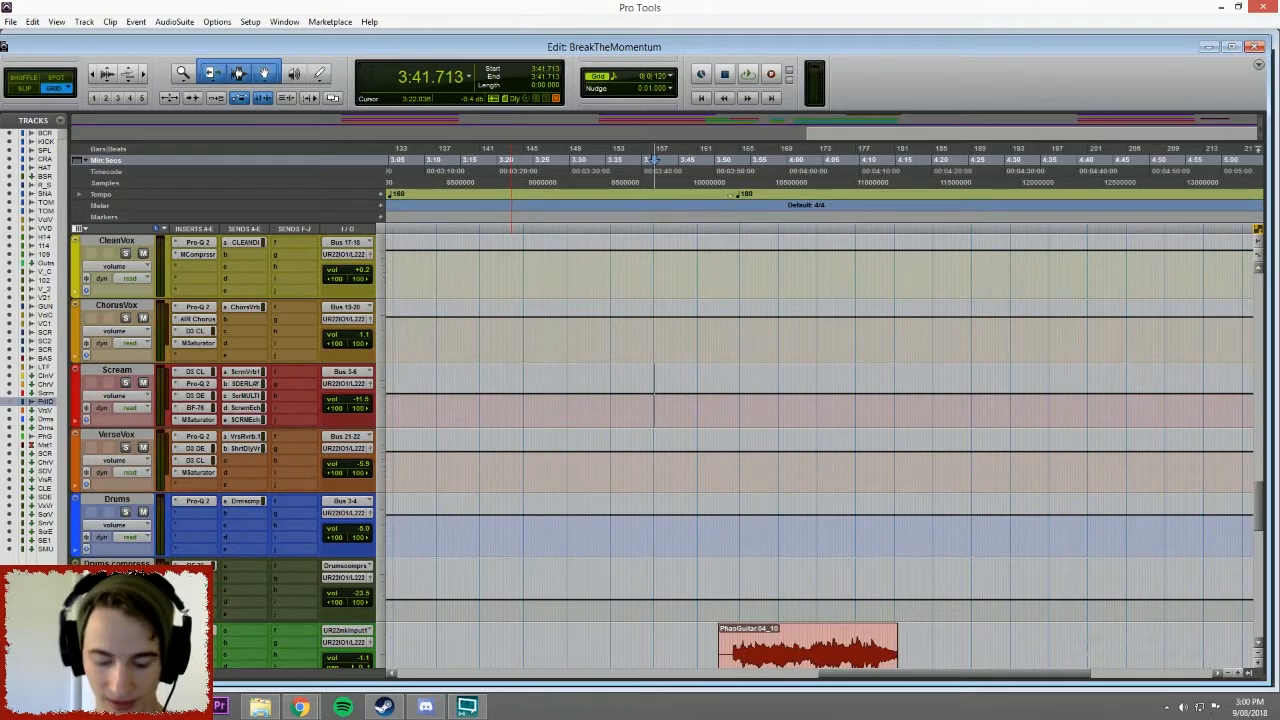
Create one new mono audio track.
key(ctrl+shift+n)
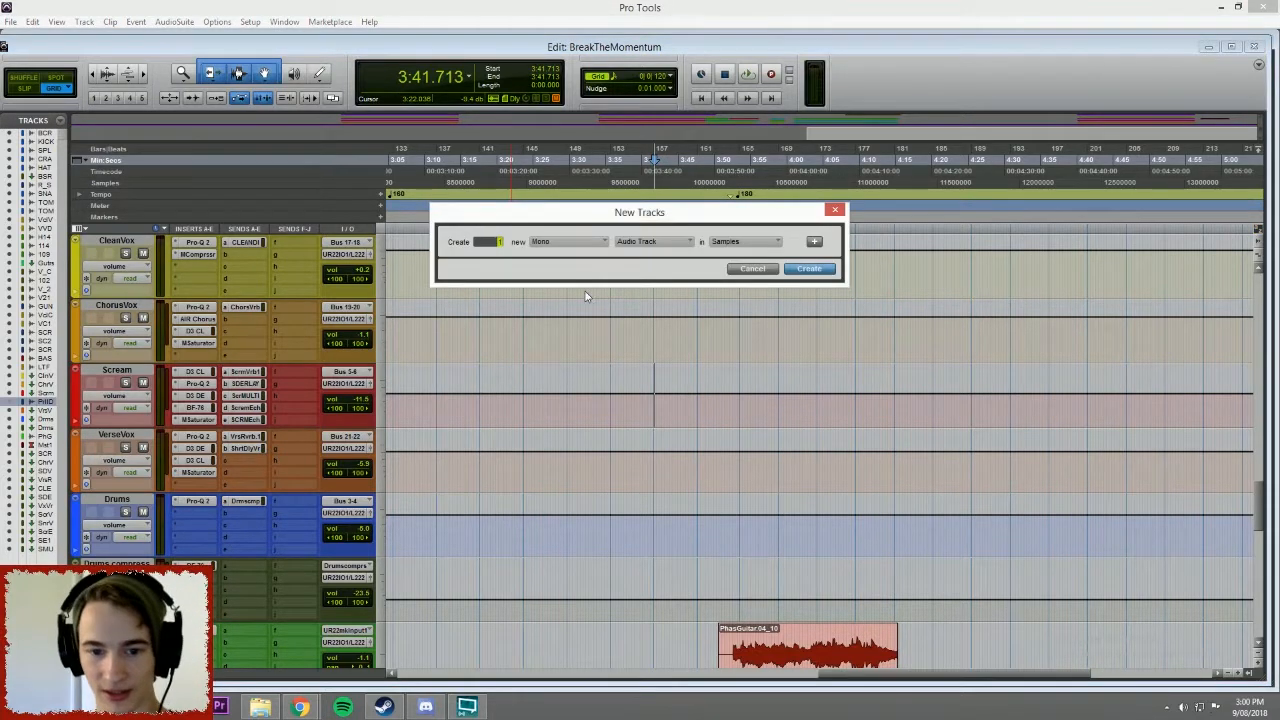
click(601, 248)
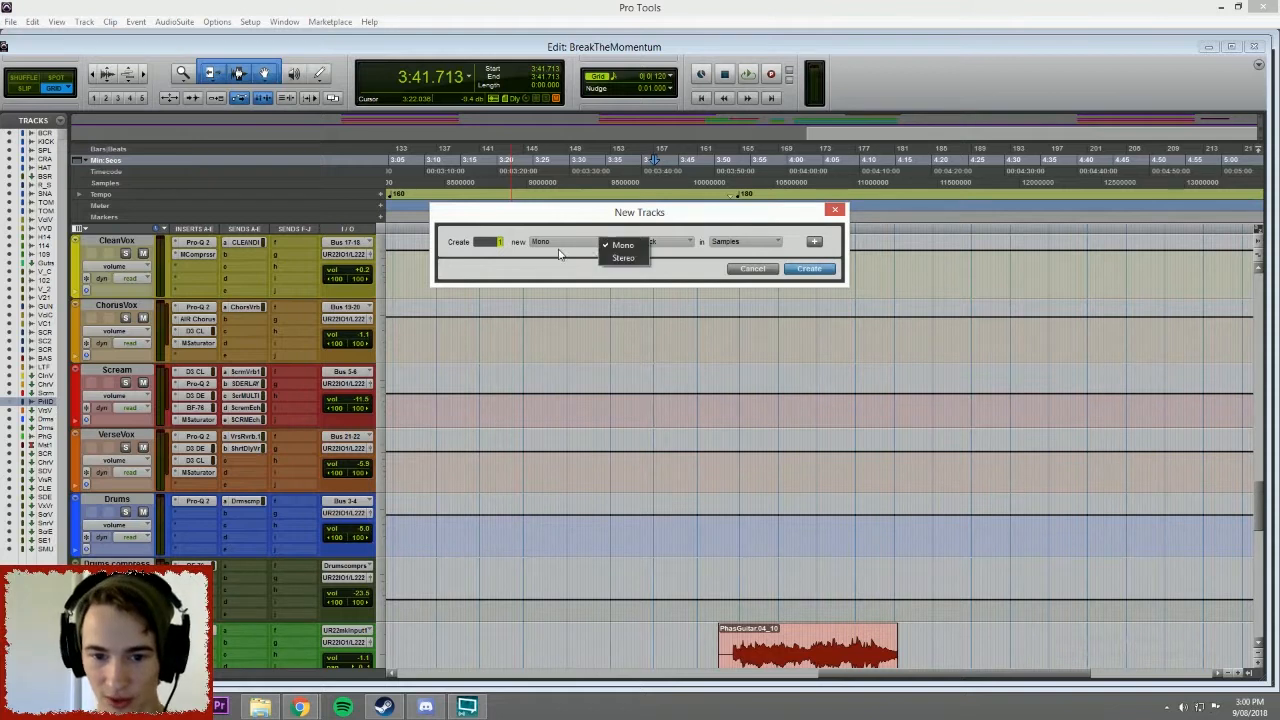
click(615, 249)
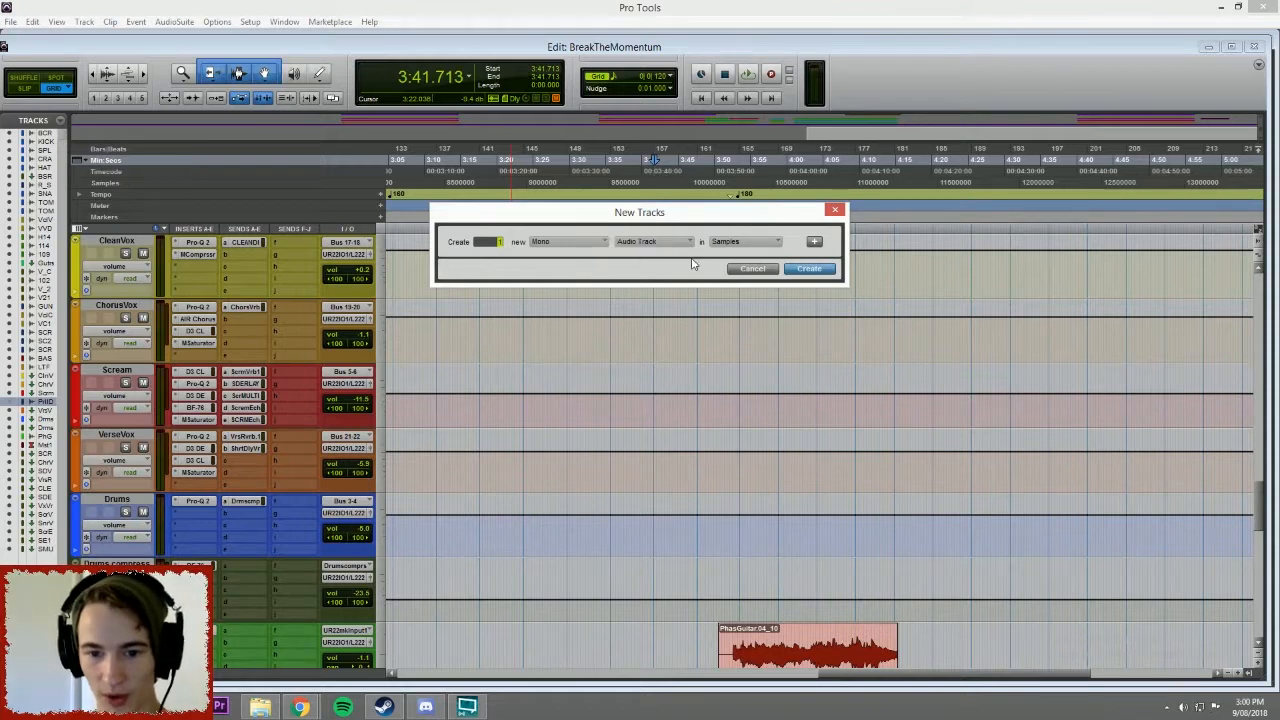
click(805, 268)
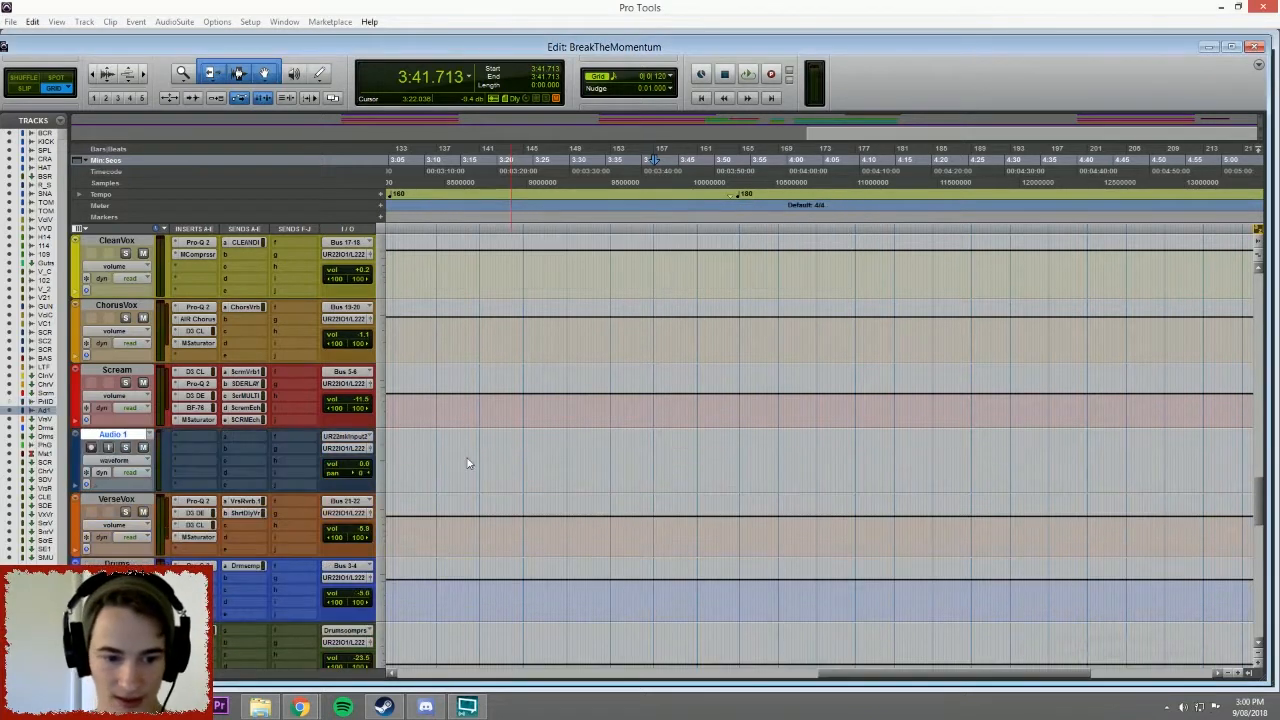
Rename the new audio track to ParallelDistortion.
double_click(124, 438)
text(P)
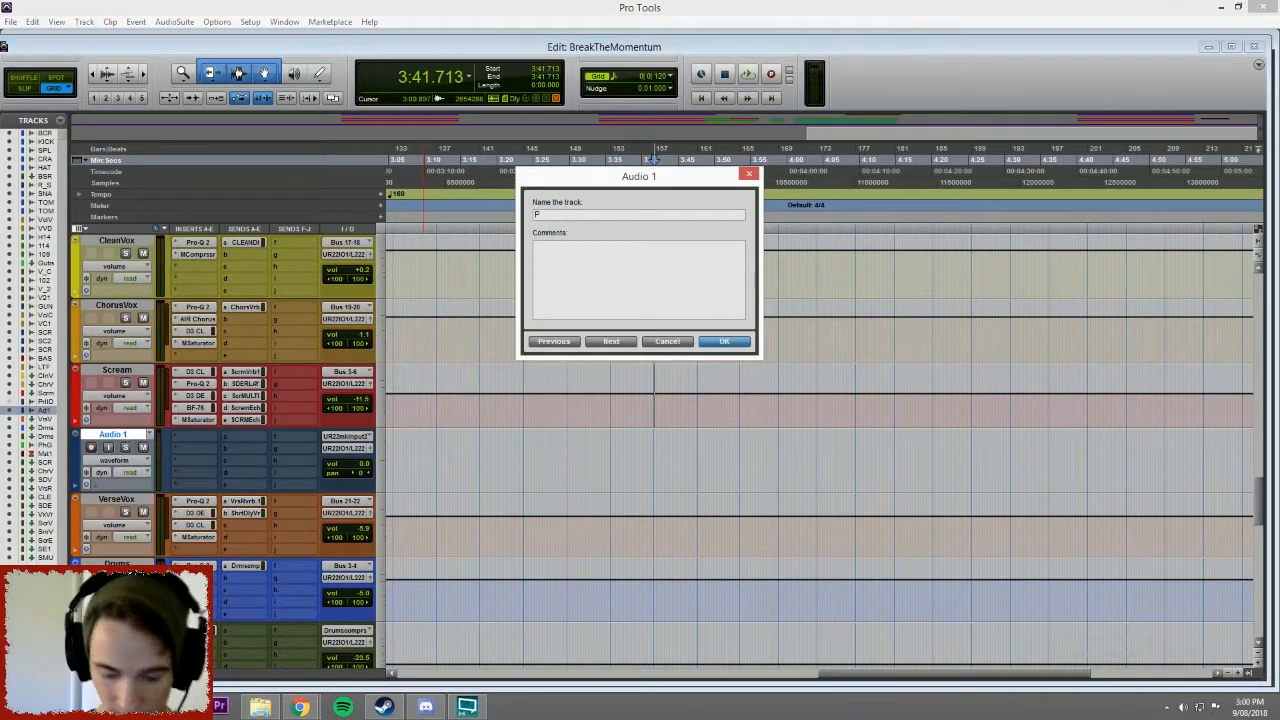
text(arallel)
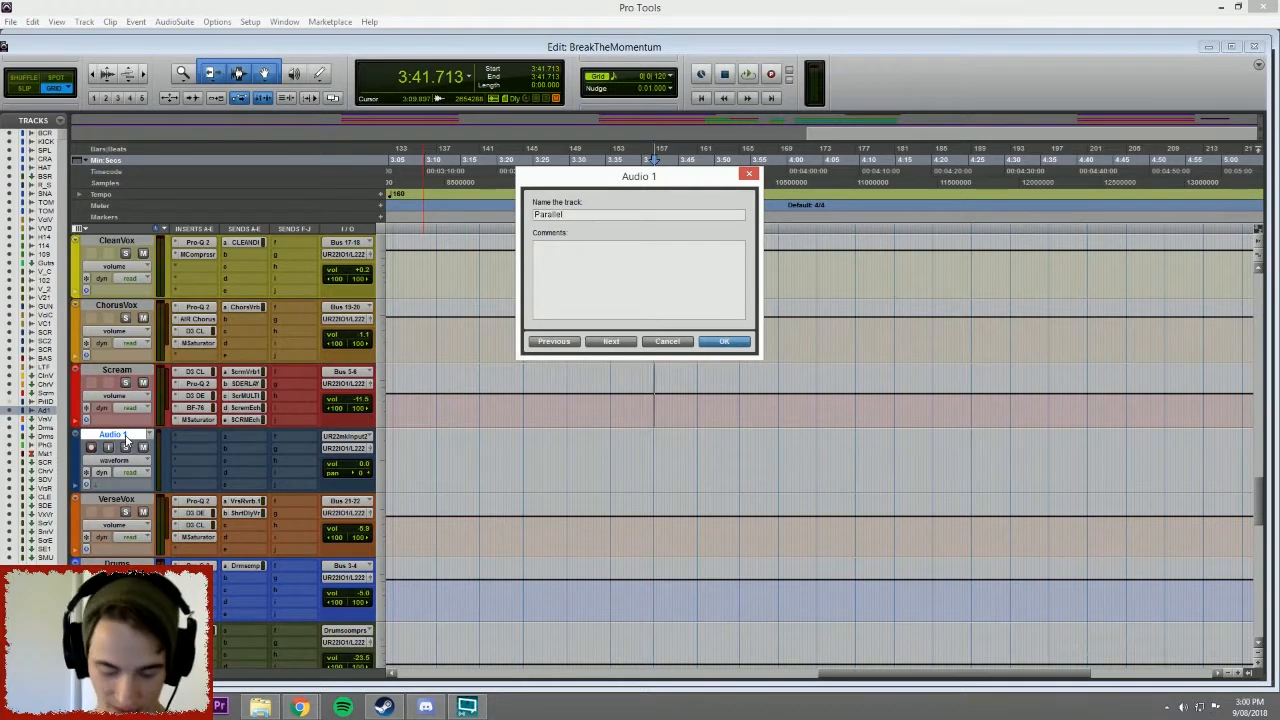
text(Dist)
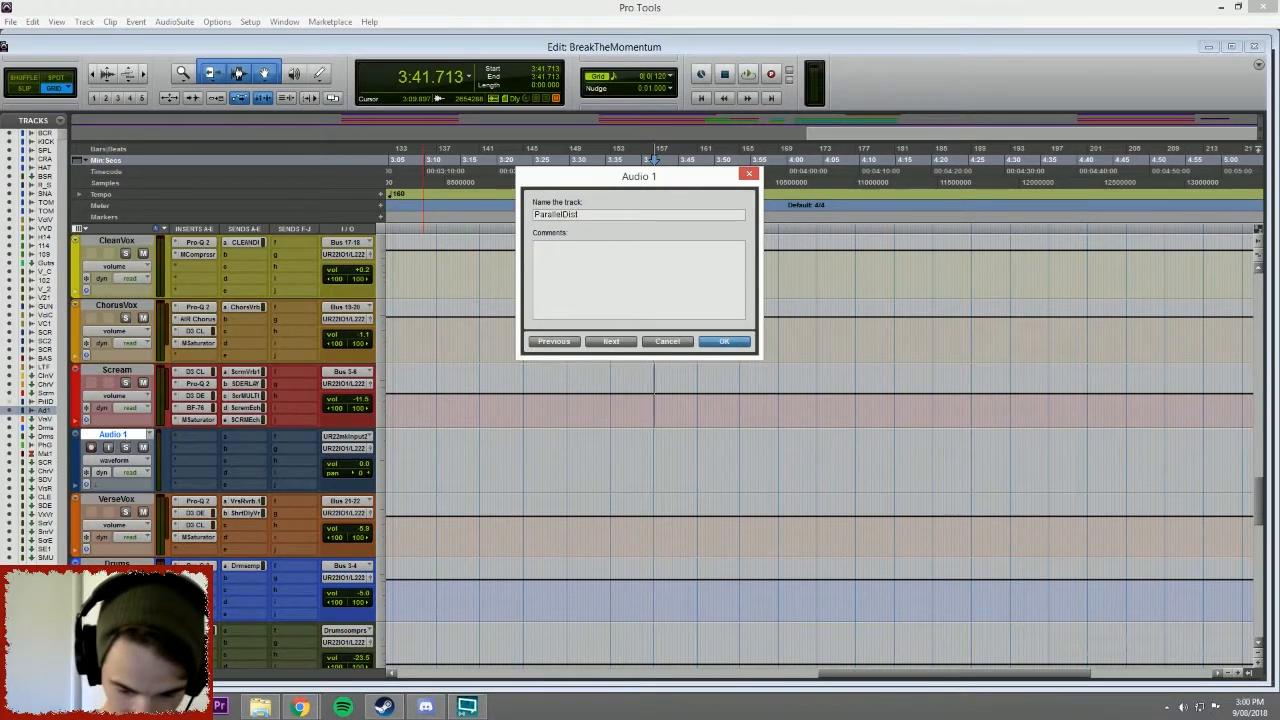
text(ortion)
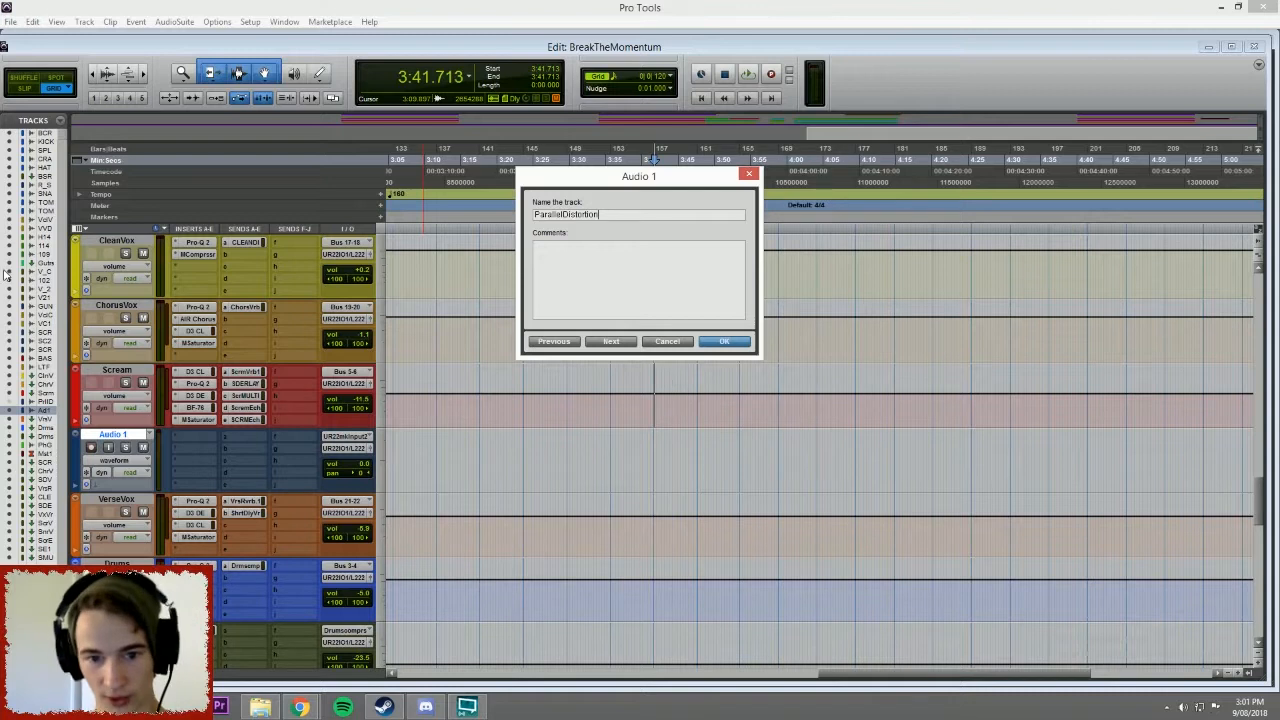
click(720, 340)
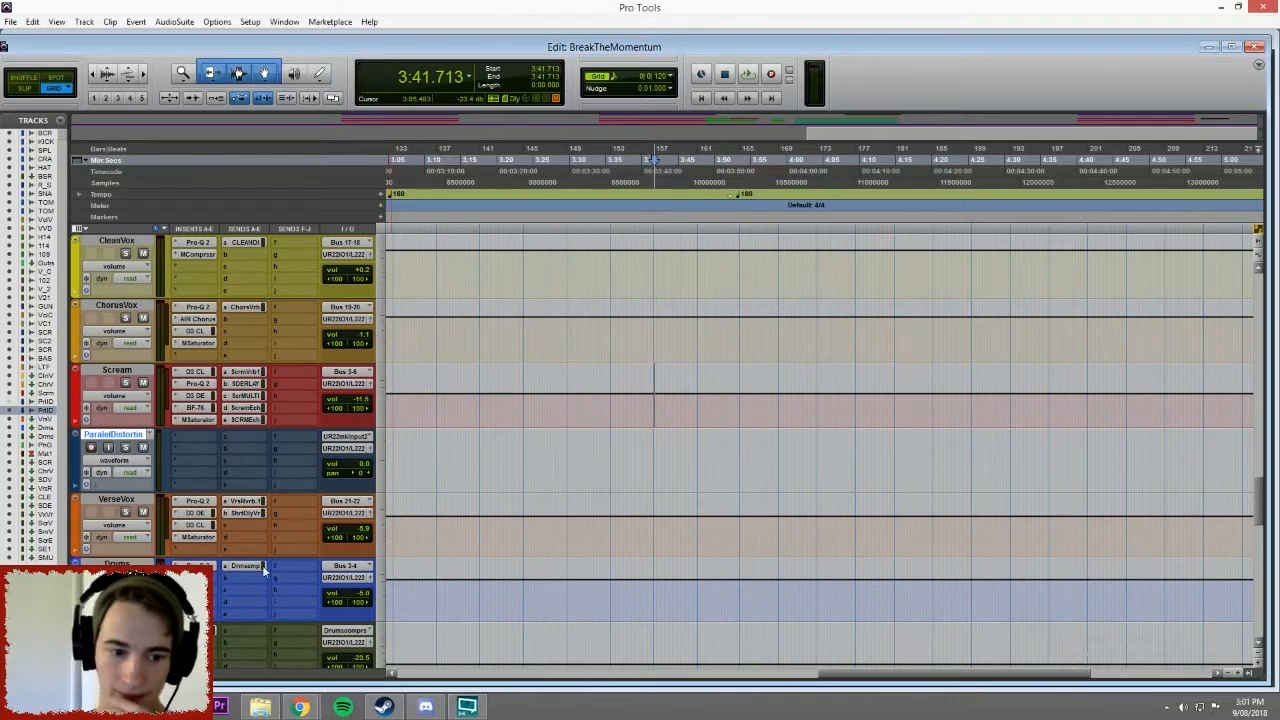
Examine the SCRM_MAIN, SCRM_2 and SCRM_Quiet vocal clips that feed the Scream track.
click(131, 372)
click(521, 388)
scroll(520, 388, up, 4)
scroll(521, 388, up, 6)
drag(1258, 436, 1262, 465)
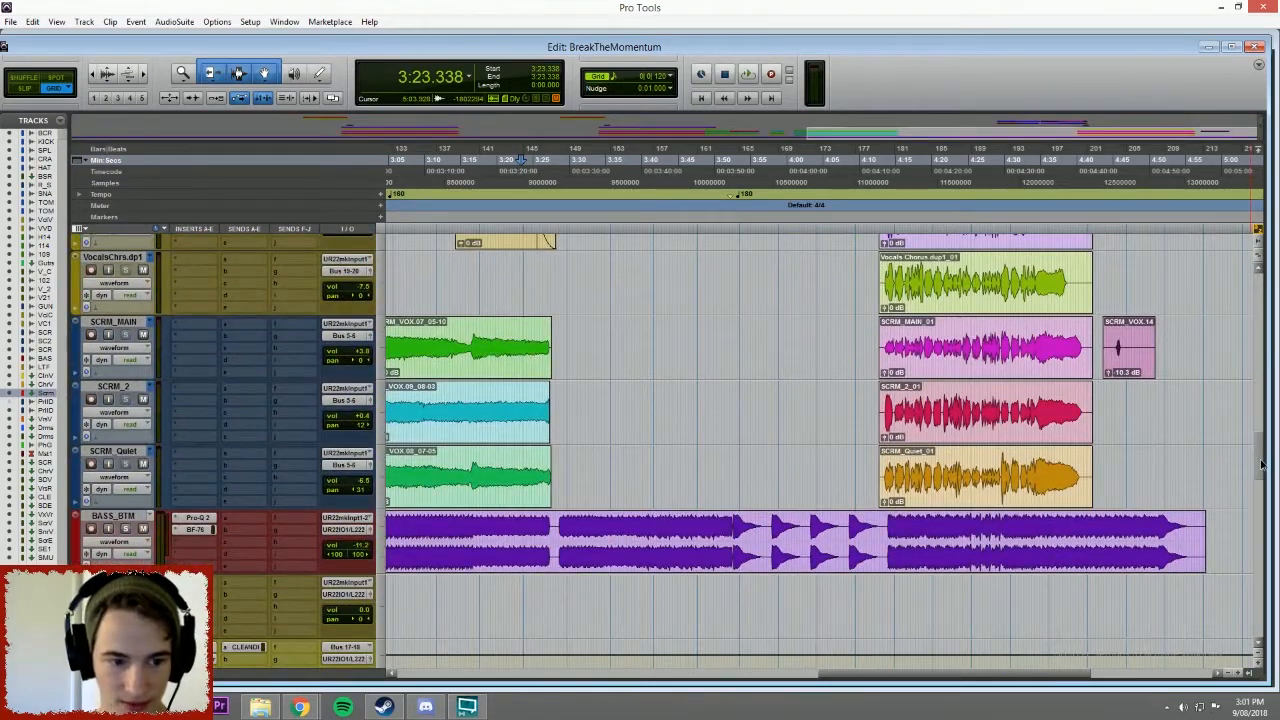
click(479, 364)
click(478, 428)
click(476, 490)
click(475, 428)
click(464, 399)
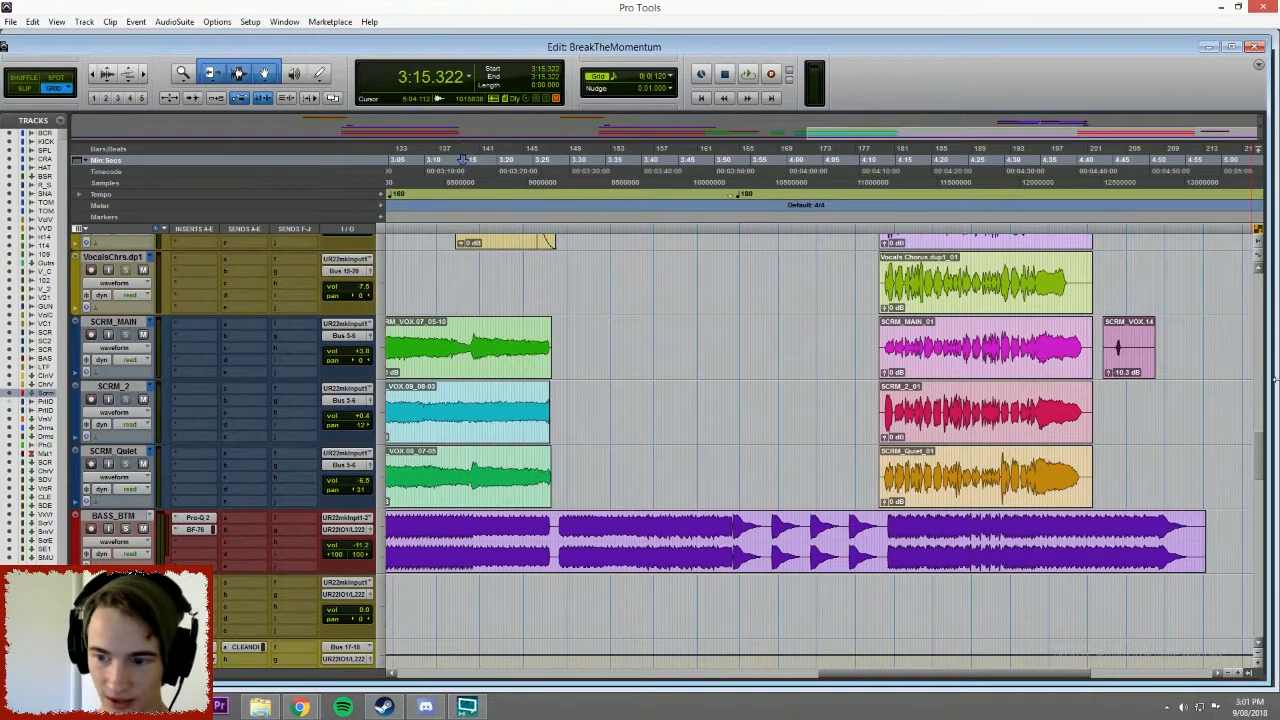
mouse_move(1259, 473)
mouse_down()
mouse_move(1263, 546)
mouse_move(1263, 492)
mouse_up()
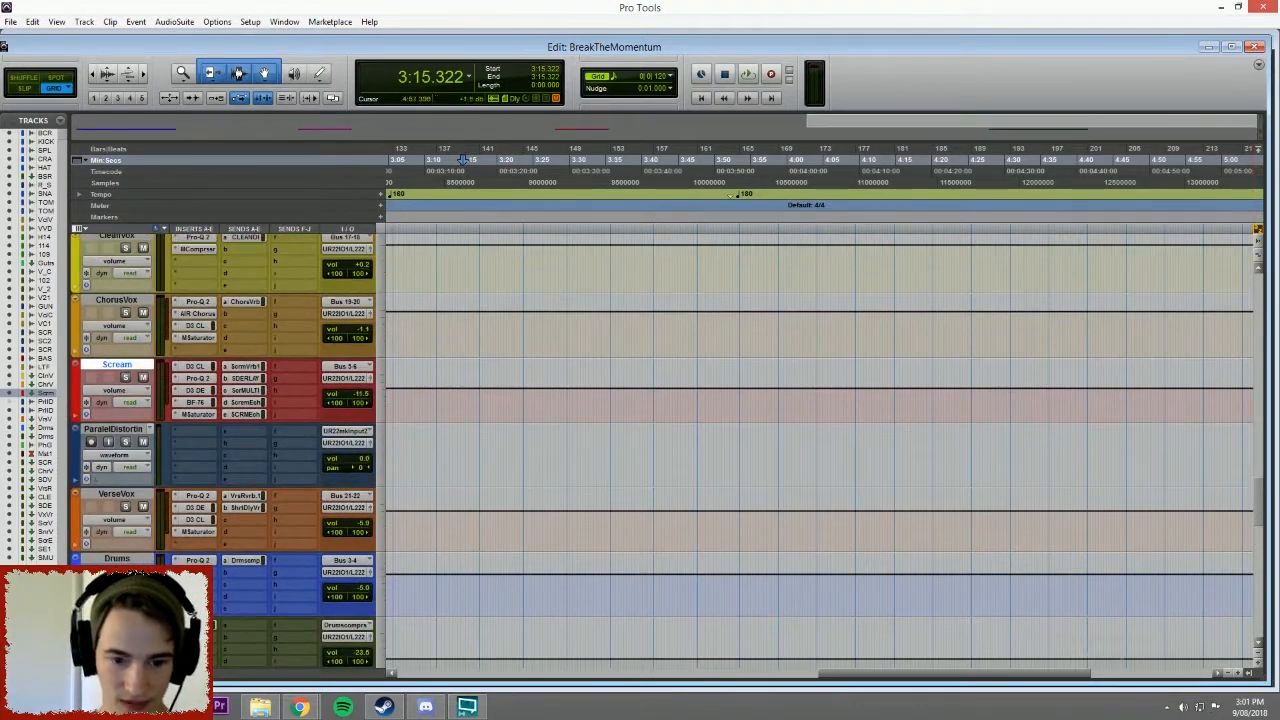
Solo the Scream track and play the scream section from 4:13.625.
key(space)
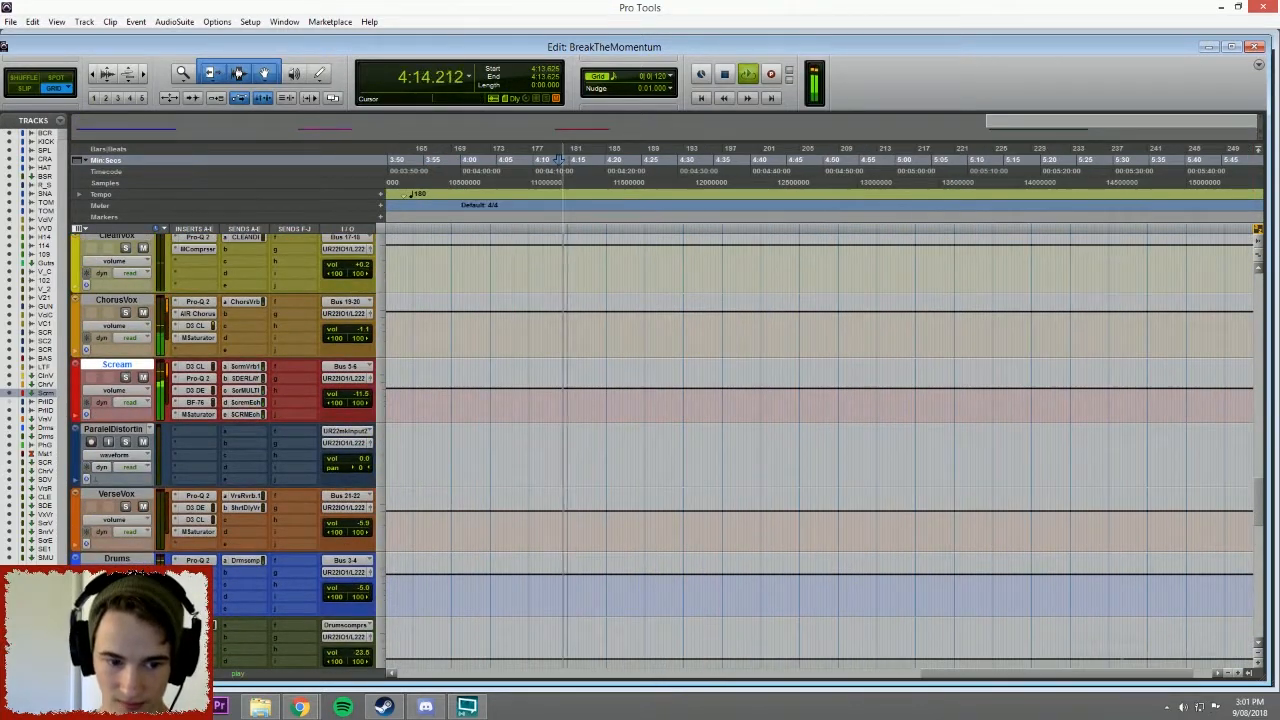
key(space)
click(127, 378)
key(space)
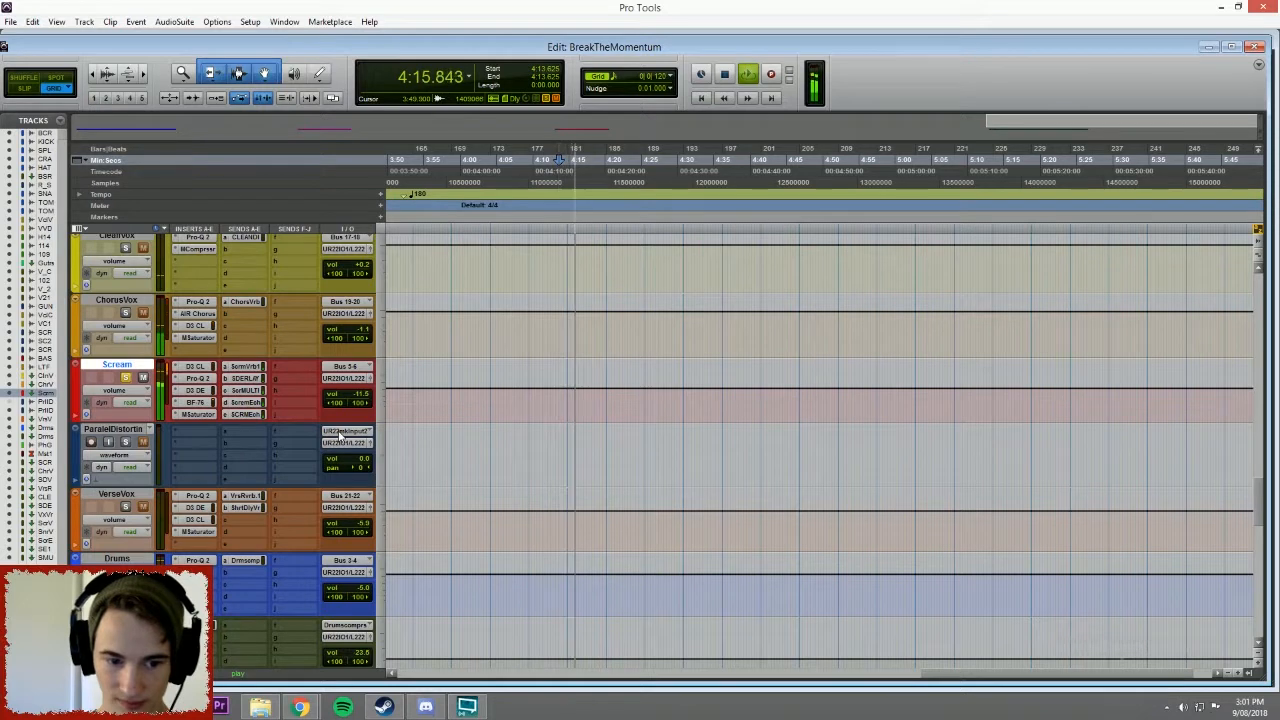
key(space)
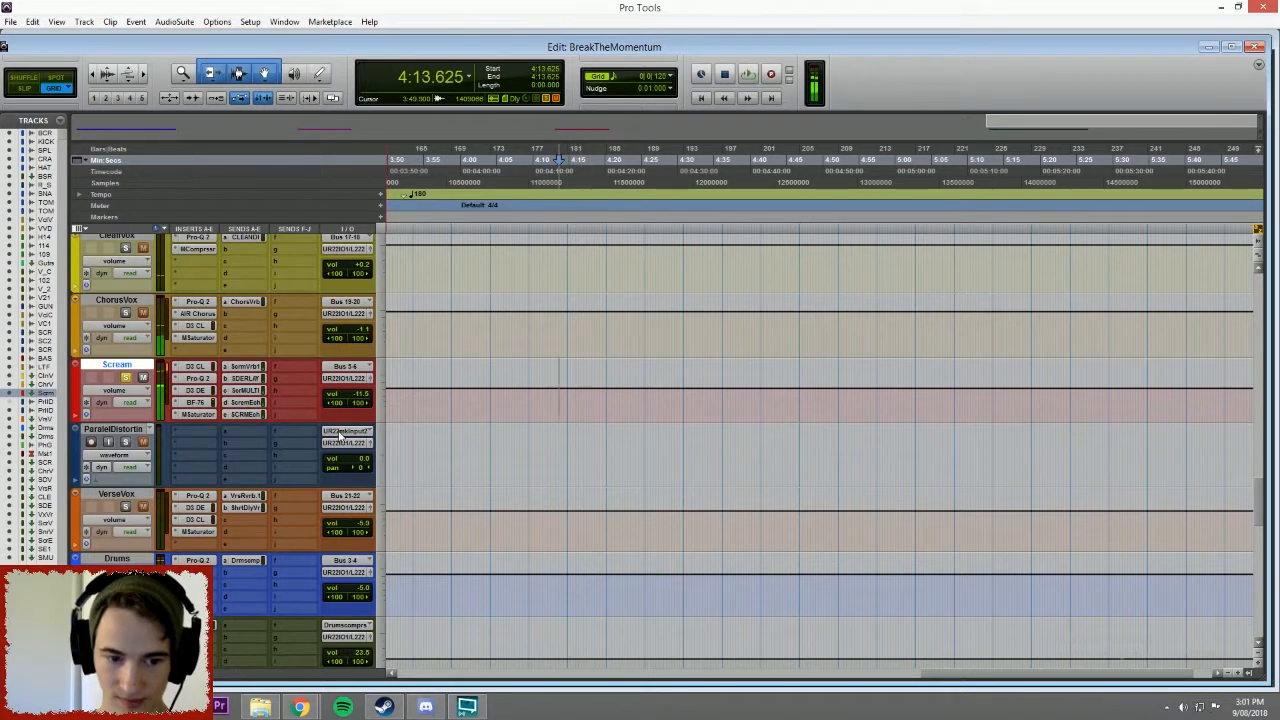
Mute sends b to e on the Scream track and play the section again.
ctrl+click(253, 403)
ctrl+click(254, 391)
ctrl+click(255, 379)
ctrl+click(256, 368)
key(space)
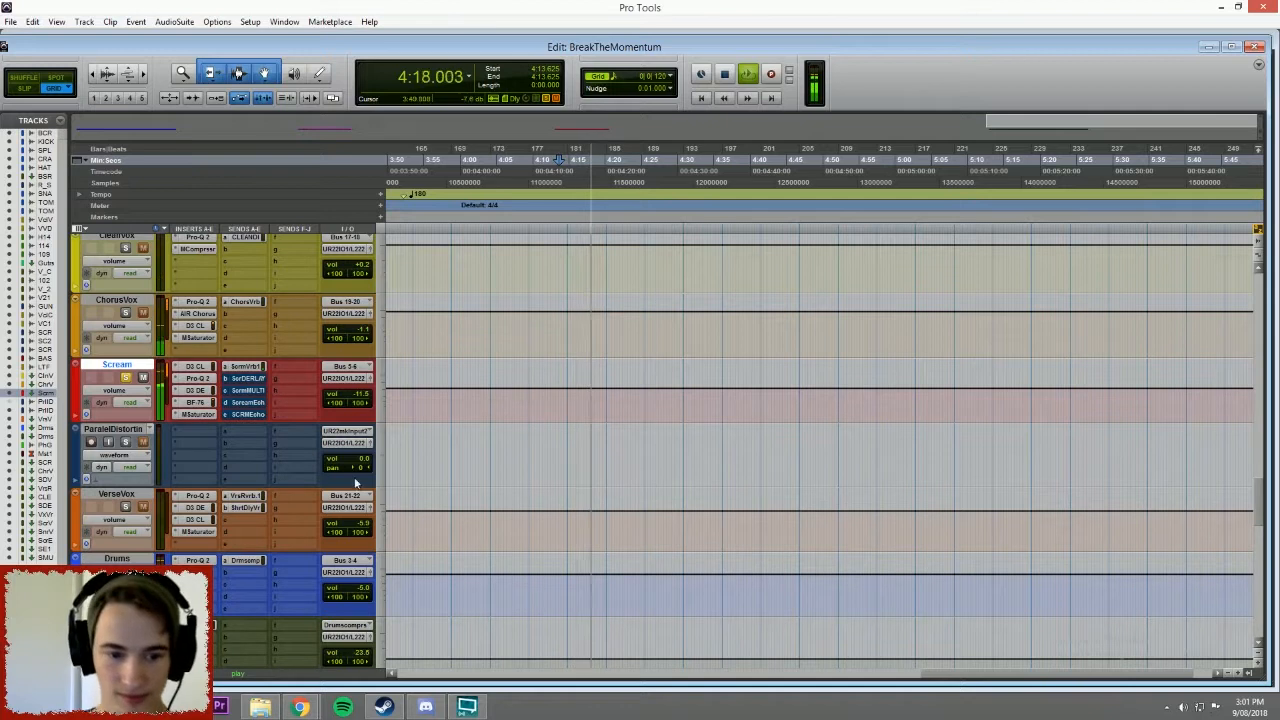
key(space)
Add a send from the Scream track's slot f to the mono Bus 24.
click(292, 367)
mouse_move(331, 424)
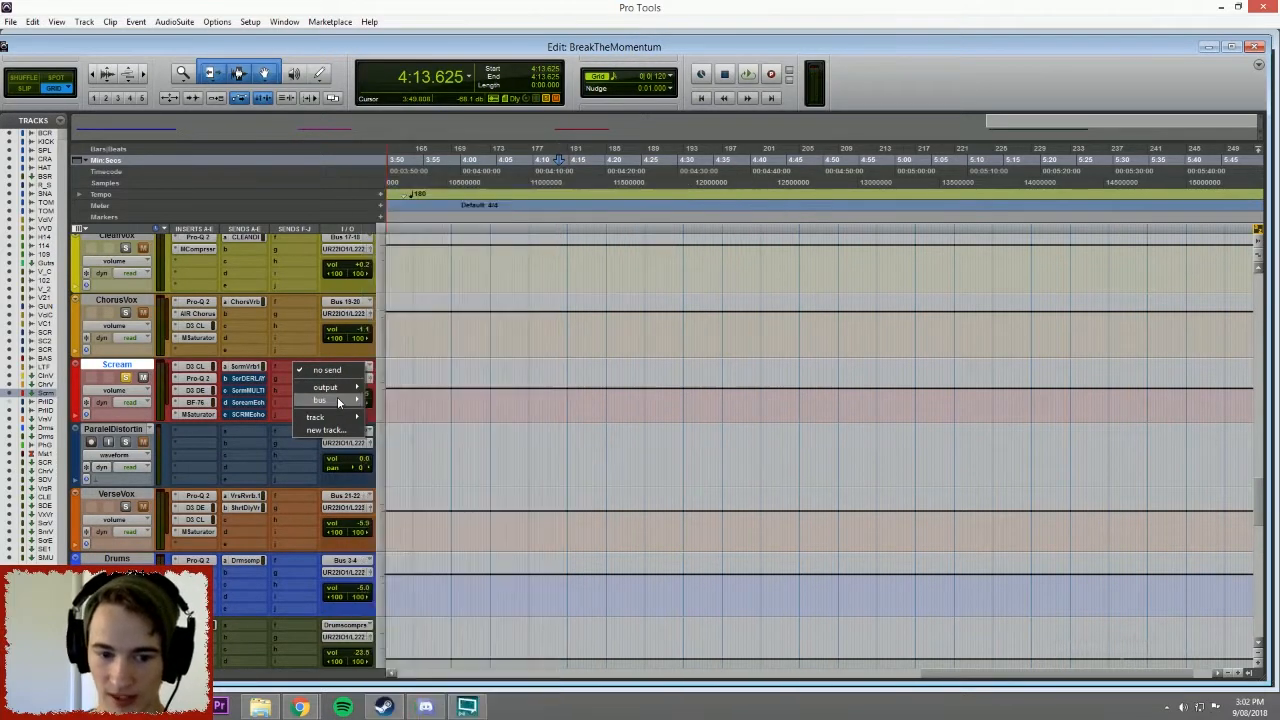
mouse_move(337, 399)
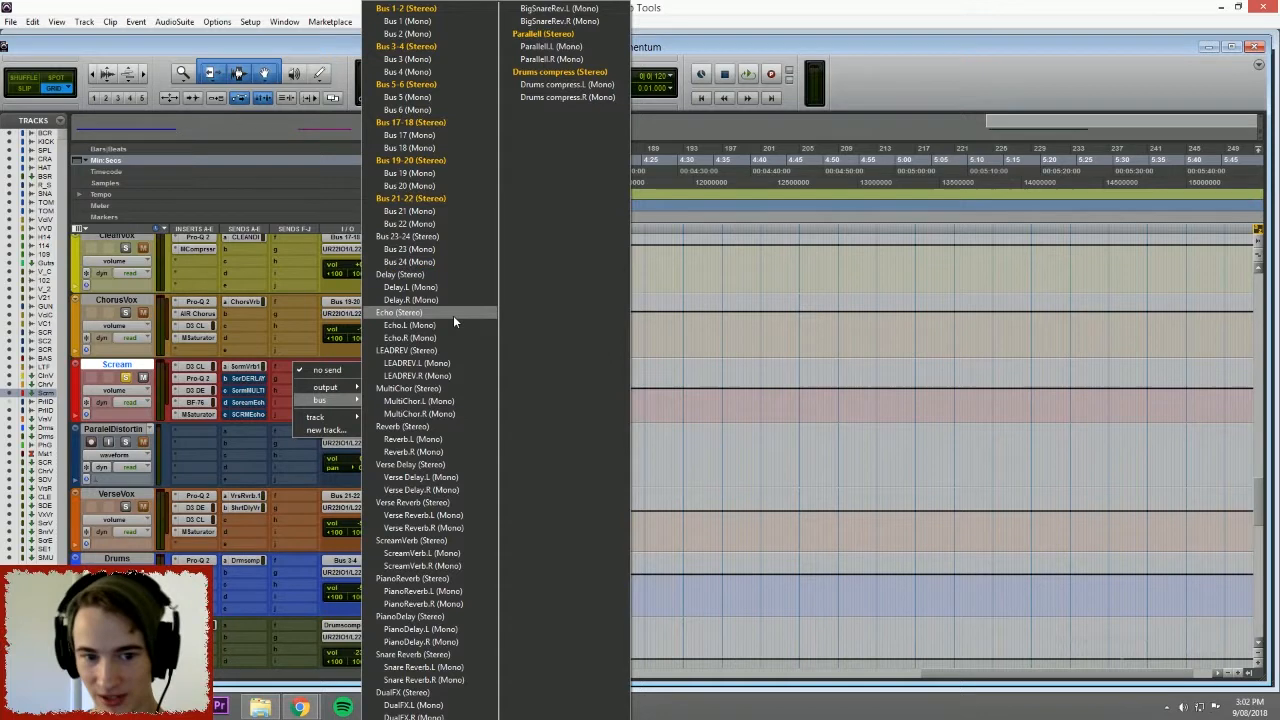
click(431, 264)
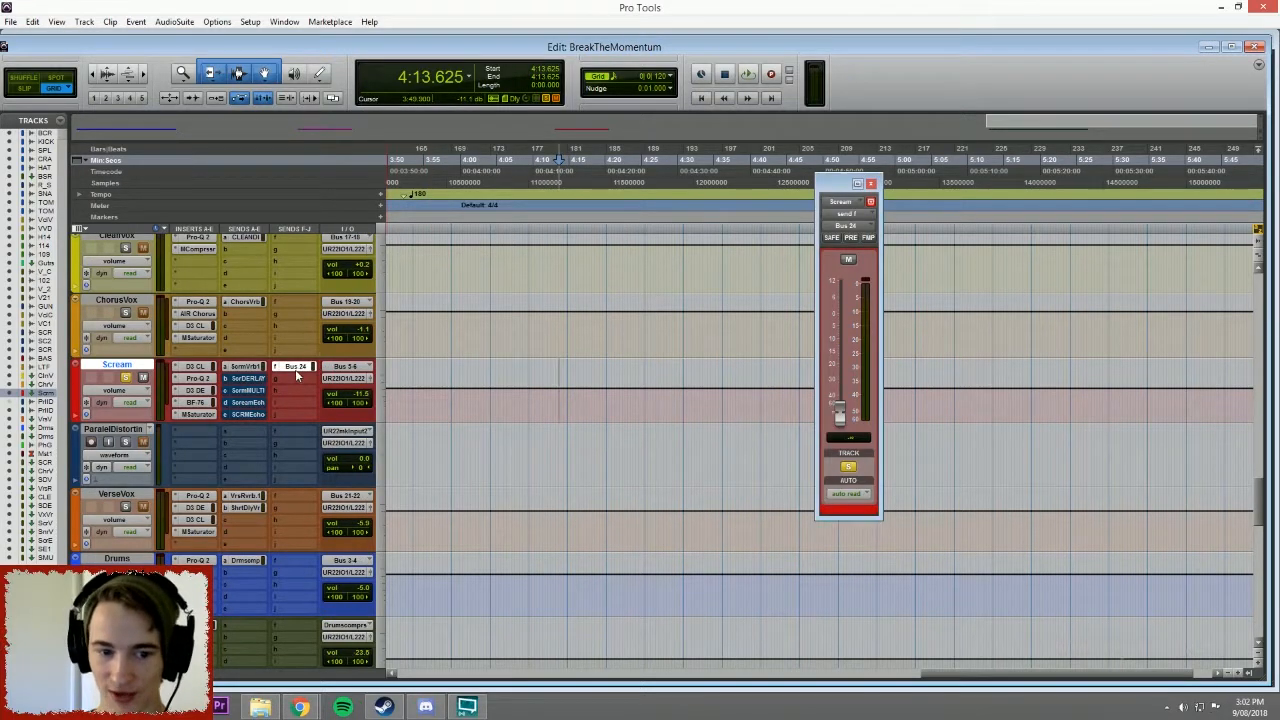
Set the level of the Scream track's Bus 24 send to 0.0 dB.
click(294, 377)
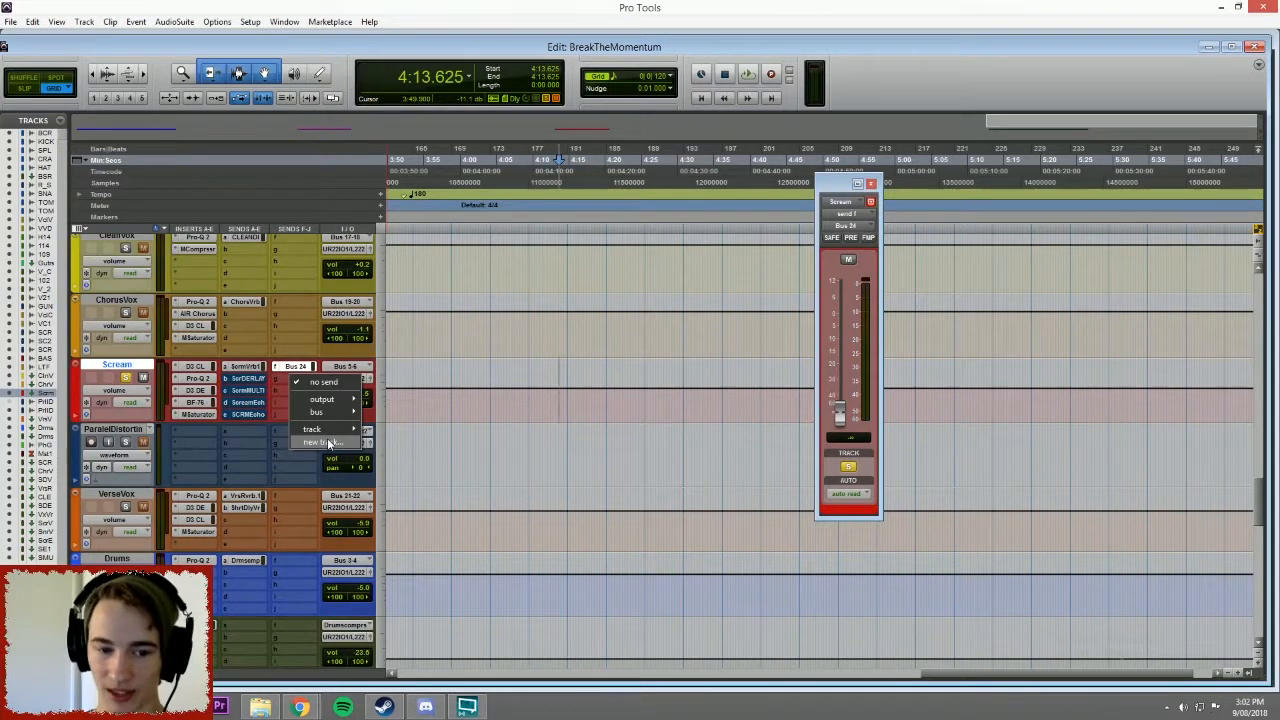
click(291, 367)
click(133, 431)
click(296, 367)
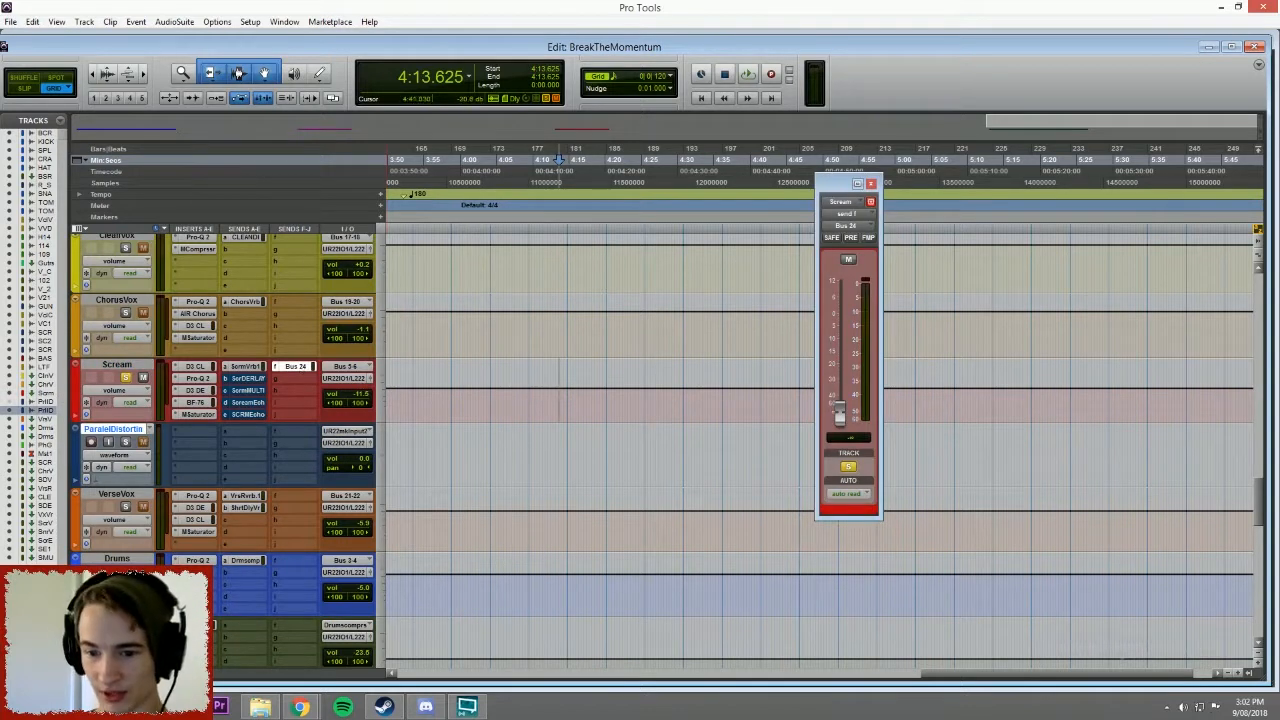
drag(840, 410, 845, 382)
alt+click(845, 382)
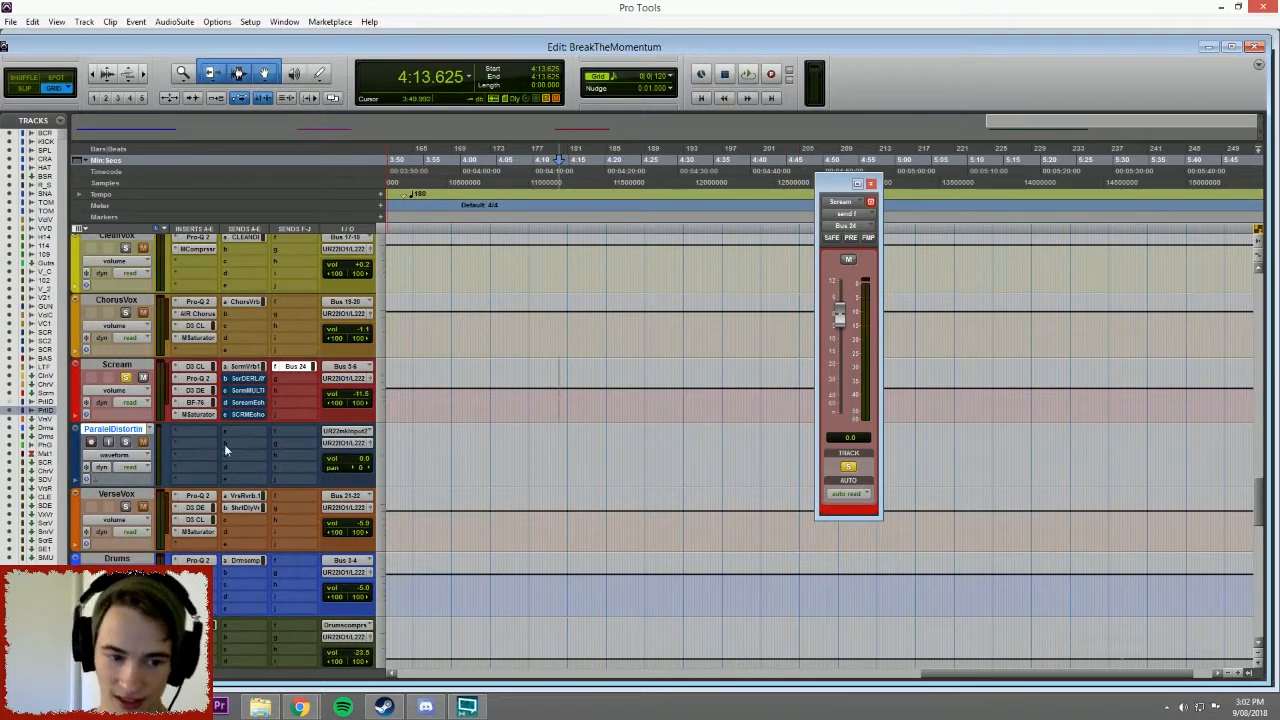
Set the input of the ParallelDistortion track to Bus 24 (Mono).
click(367, 430)
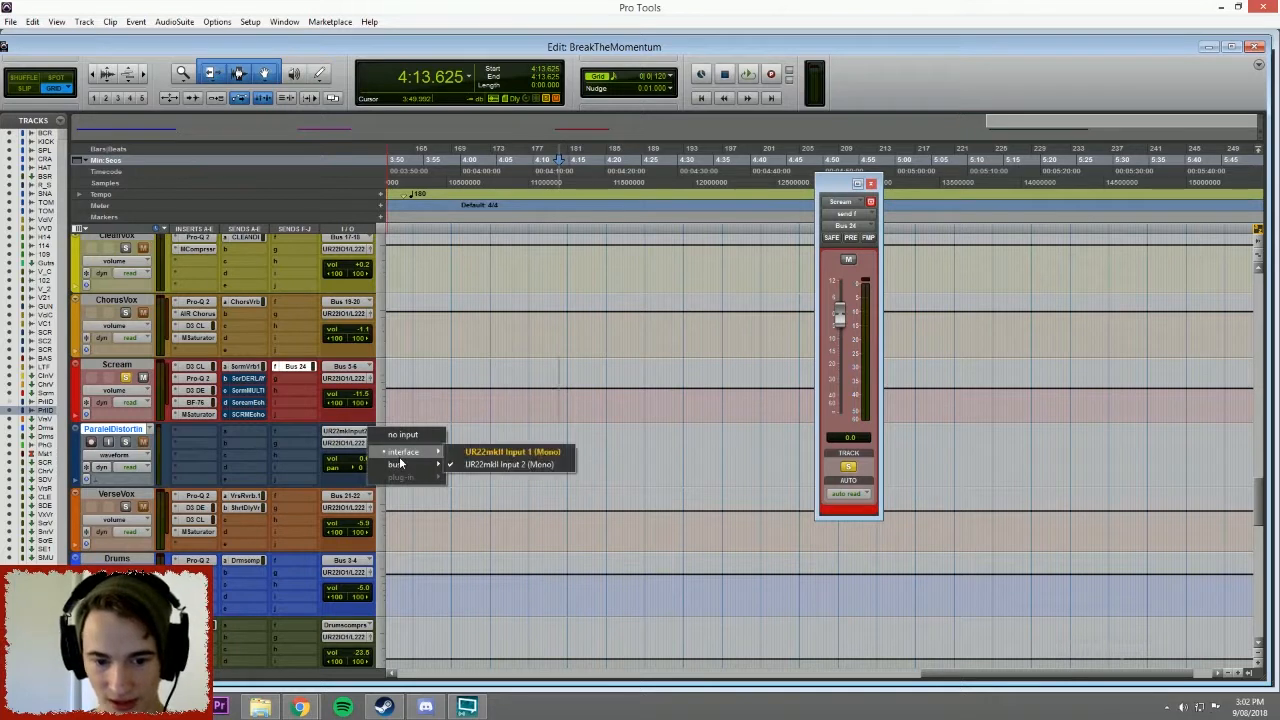
mouse_move(400, 464)
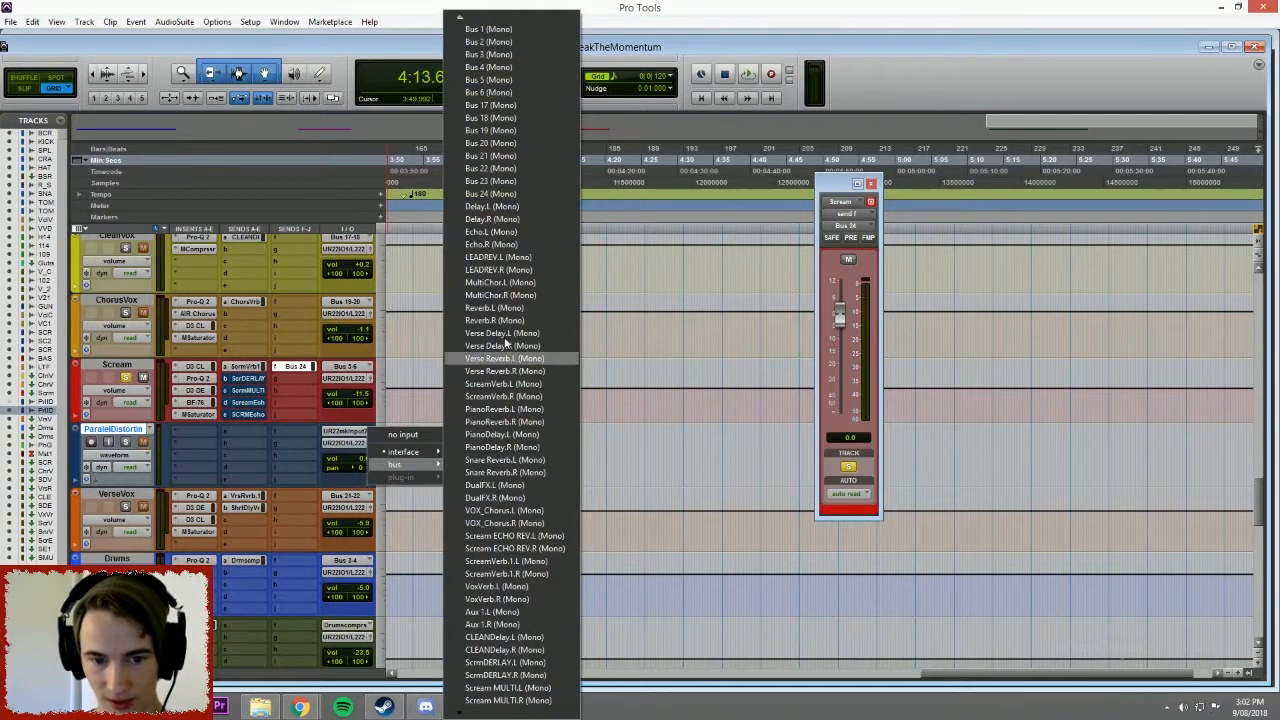
click(527, 194)
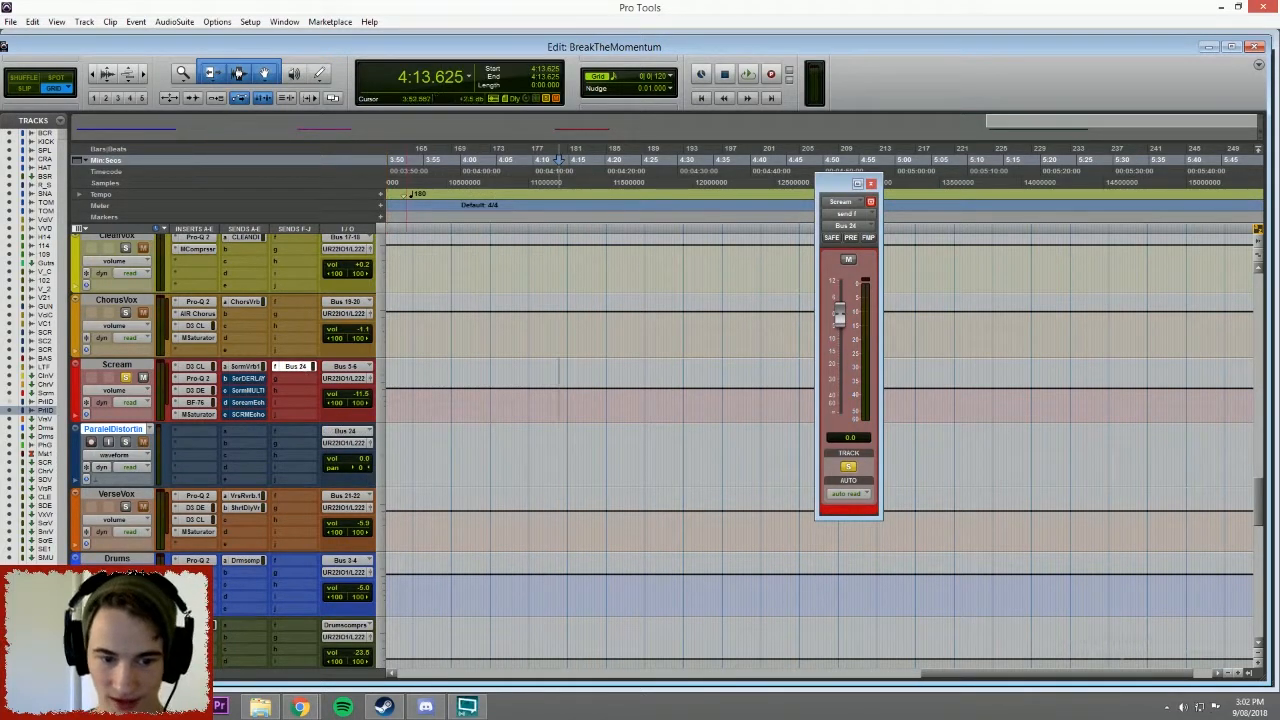
Arm the ParallelDistortion track and record the bussed scream vocal onto it from 4:12.875 to about 4:41.
key(shift+r)
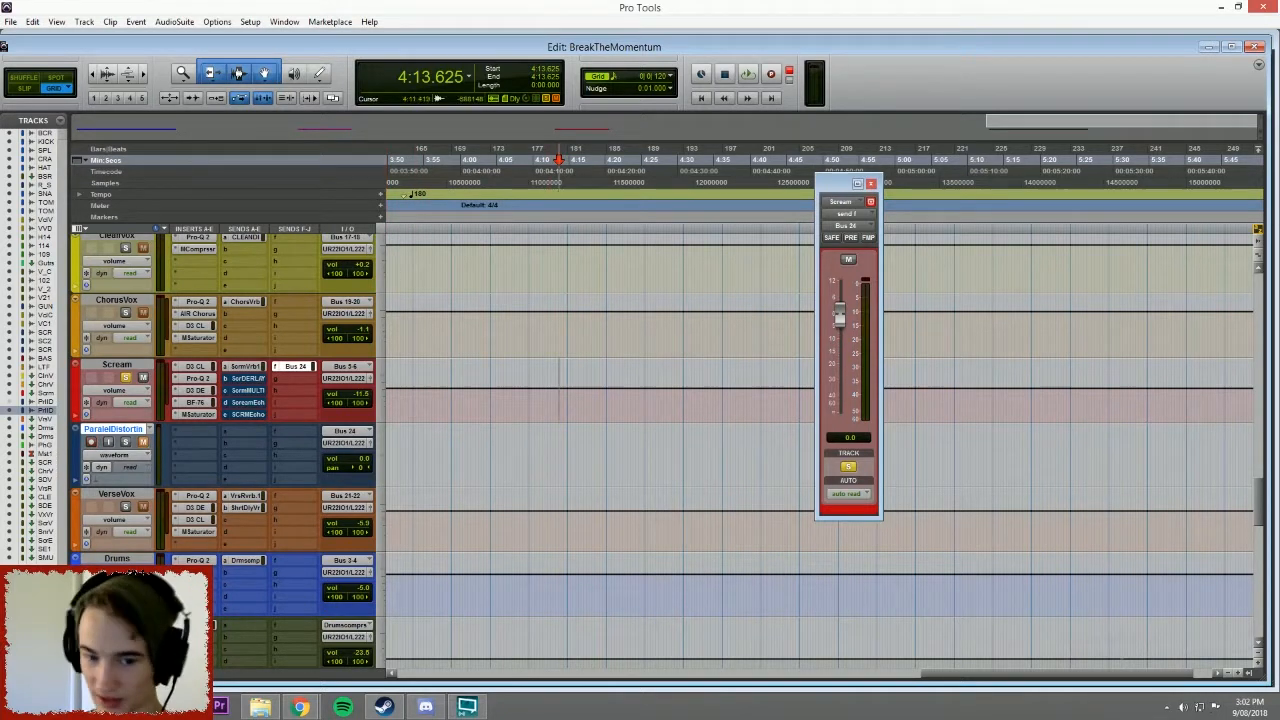
click(560, 455)
click(556, 455)
click(553, 455)
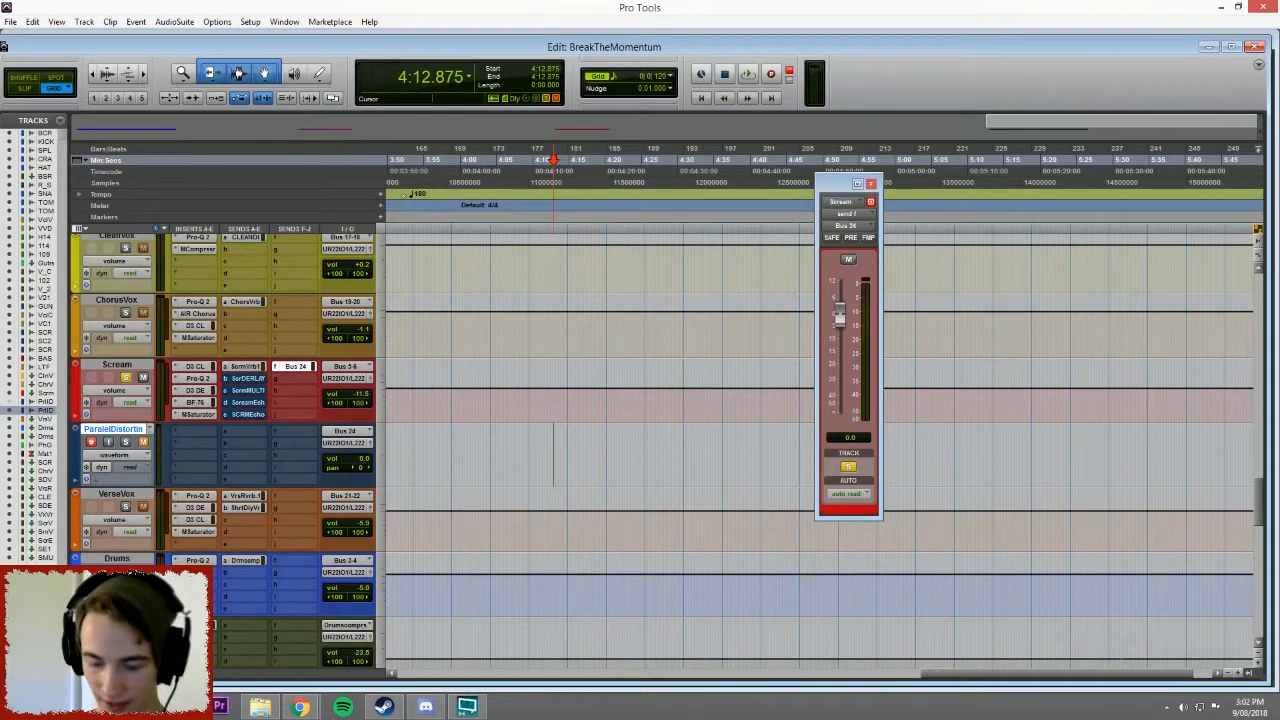
key(ctrl+space)
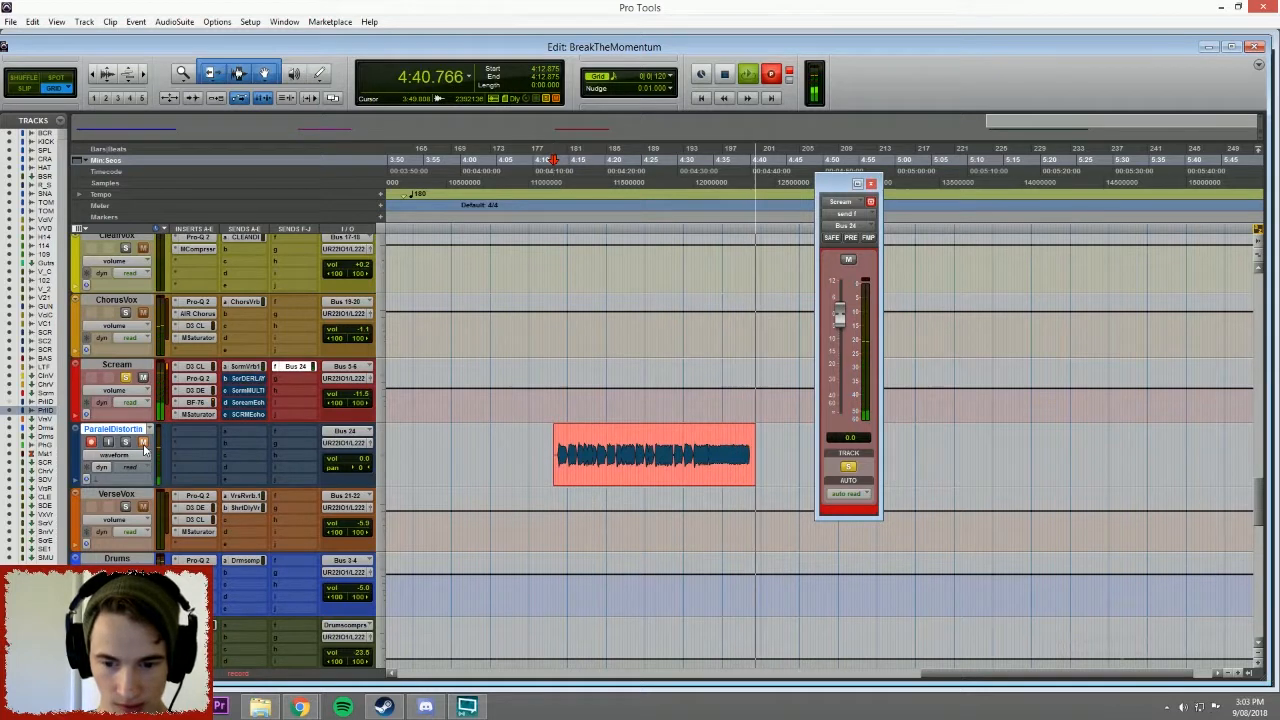
key(space)
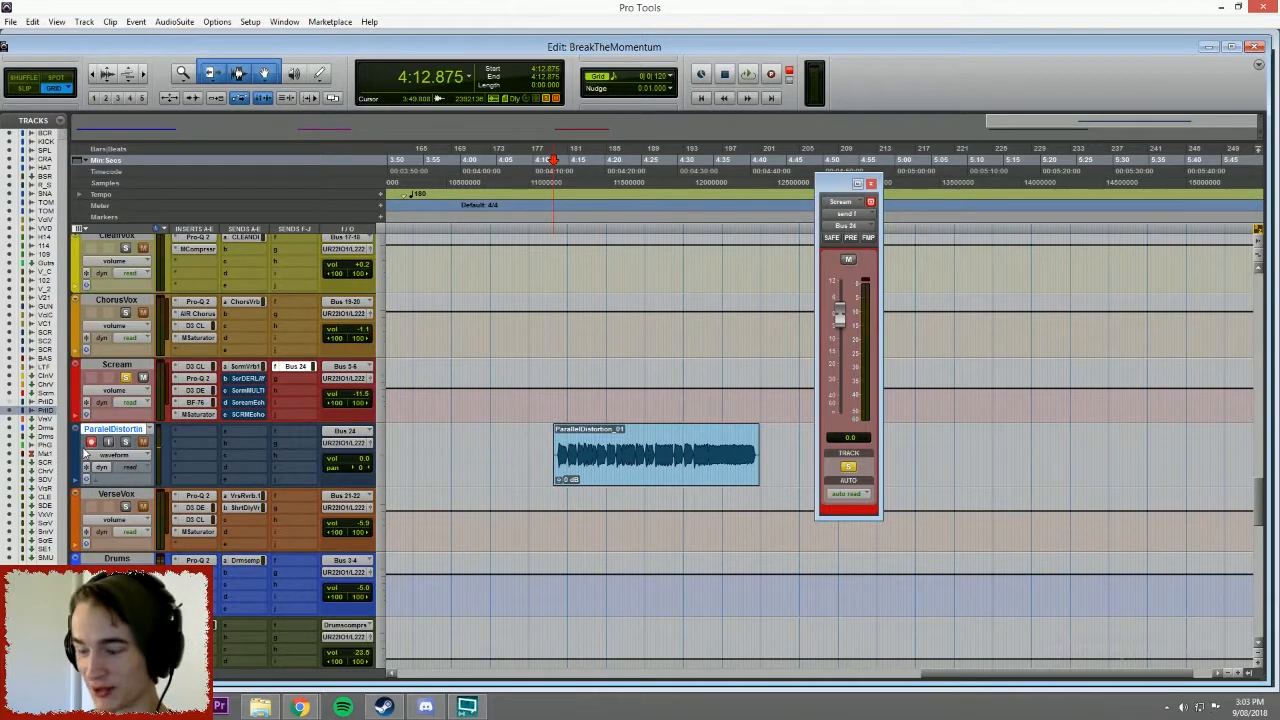
Place the edit cursor inside the recorded clip at 4:27.041 and disarm recording on the ParallelDistortion track.
click(192, 432)
click(656, 449)
click(188, 432)
click(92, 442)
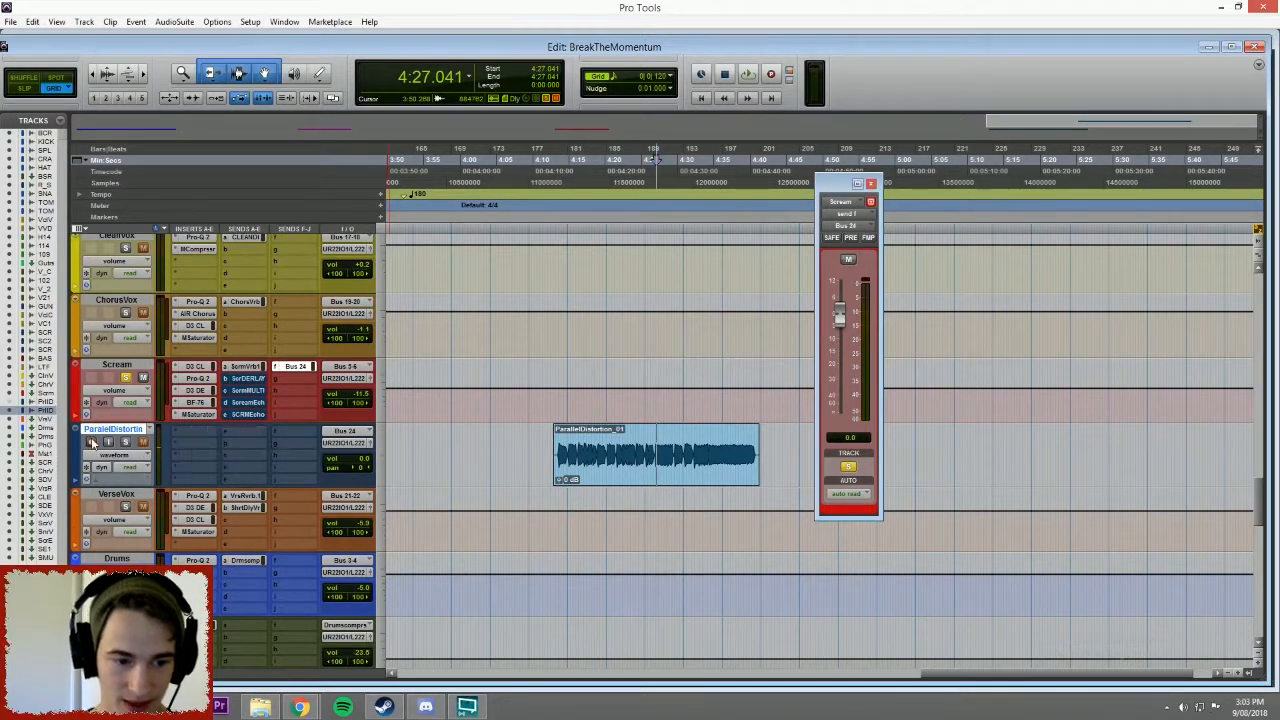
Insert the MSaturator (mono) harmonic plug-in on the first insert of the ParallelDistortion track.
click(200, 443)
mouse_move(240, 452)
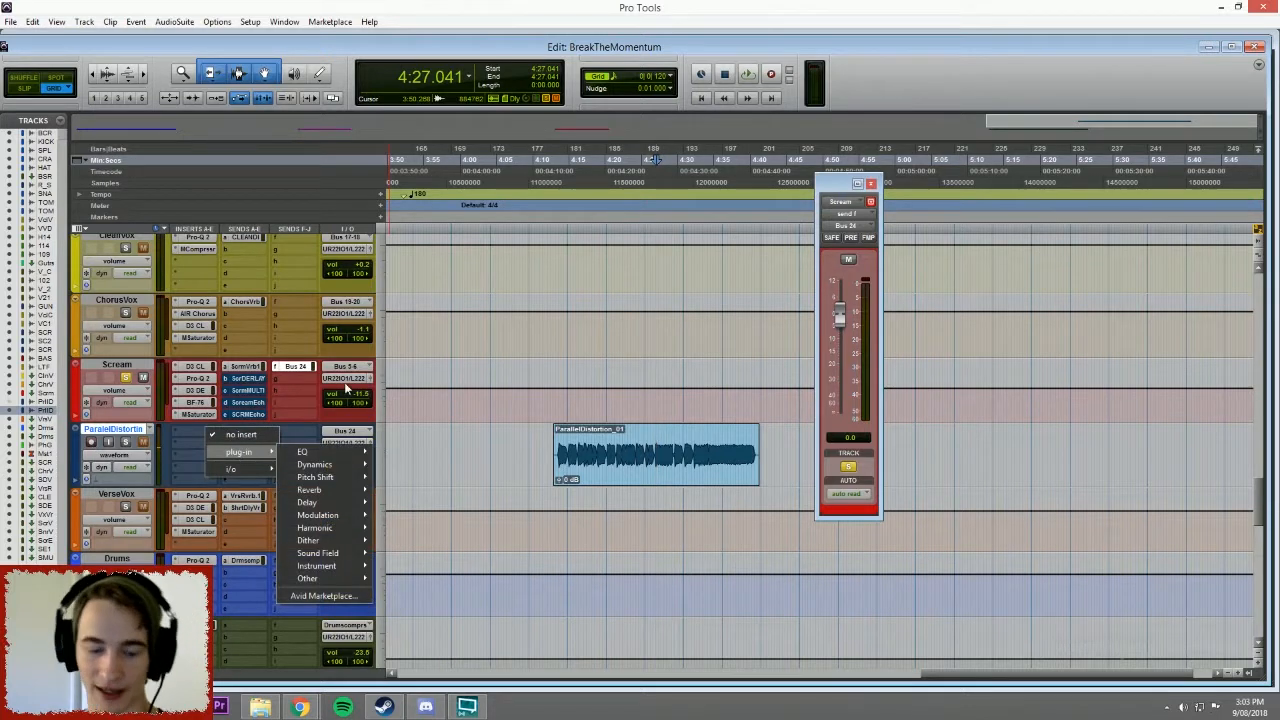
mouse_move(323, 508)
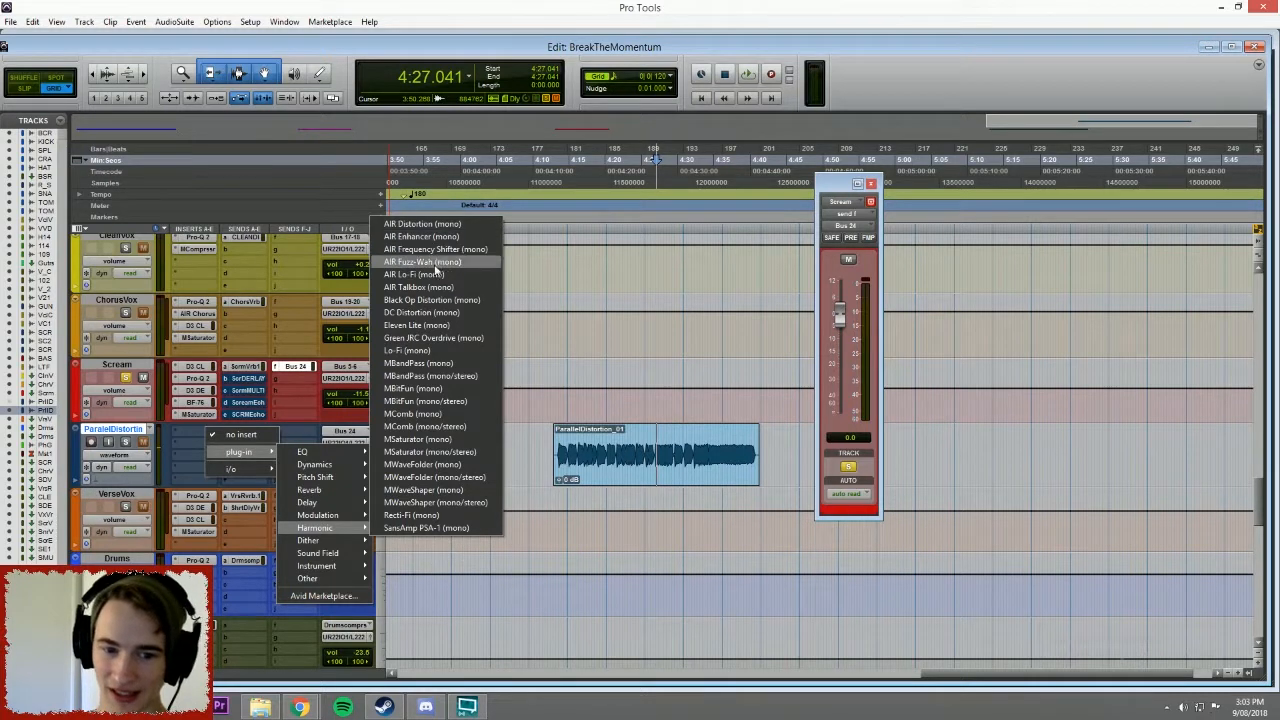
click(472, 437)
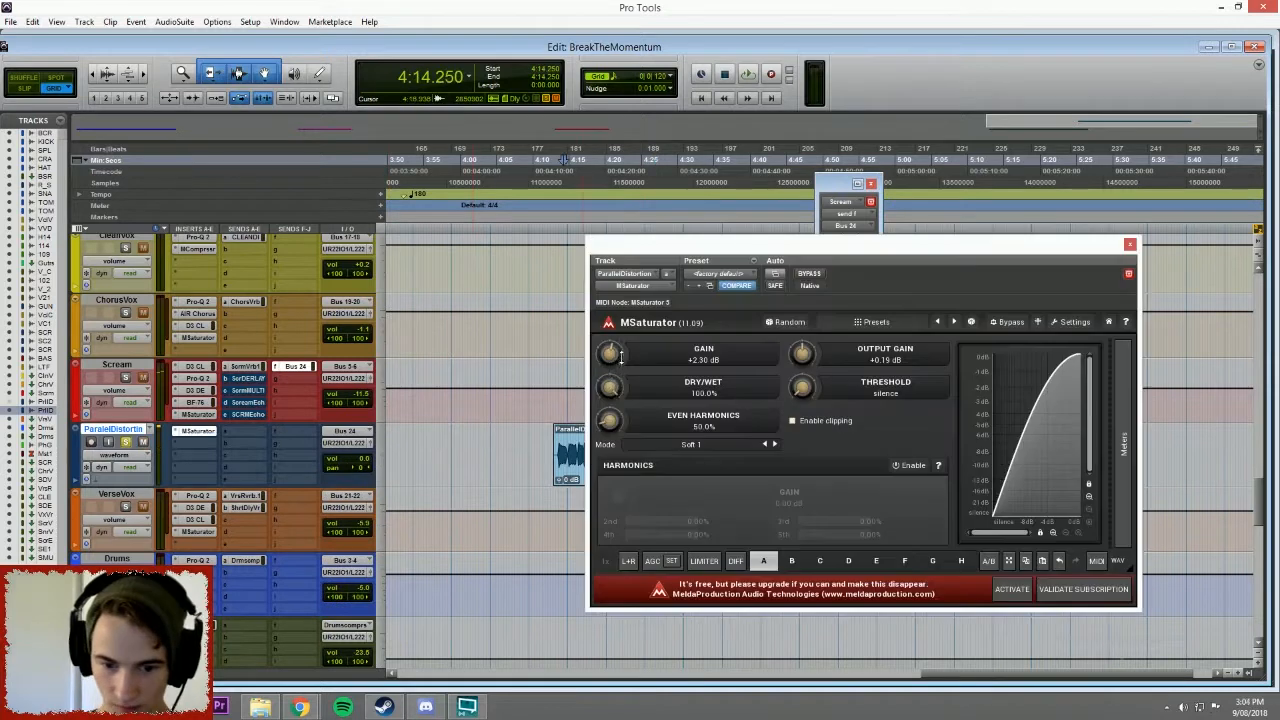
Set the MSaturator gain to +19.20 dB and output gain to -17.38 dB by ear during playback, and close the plug-in.
key(space)
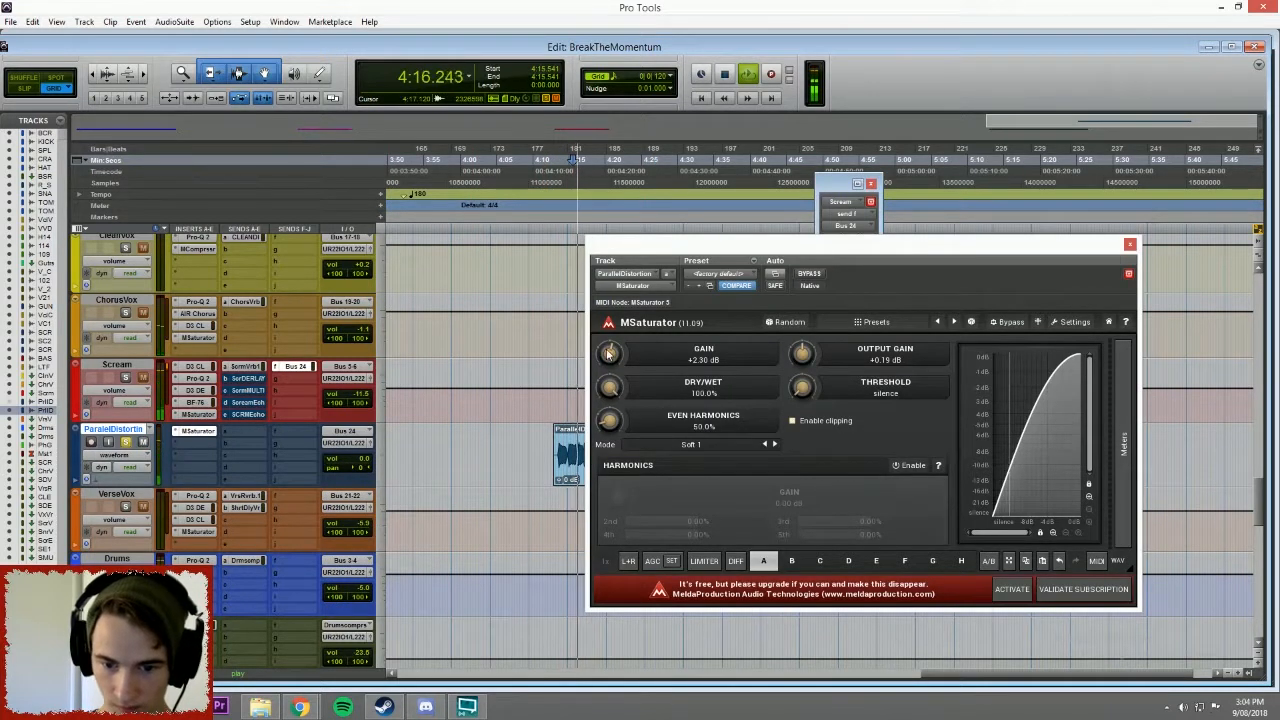
drag(610, 353, 610, 362)
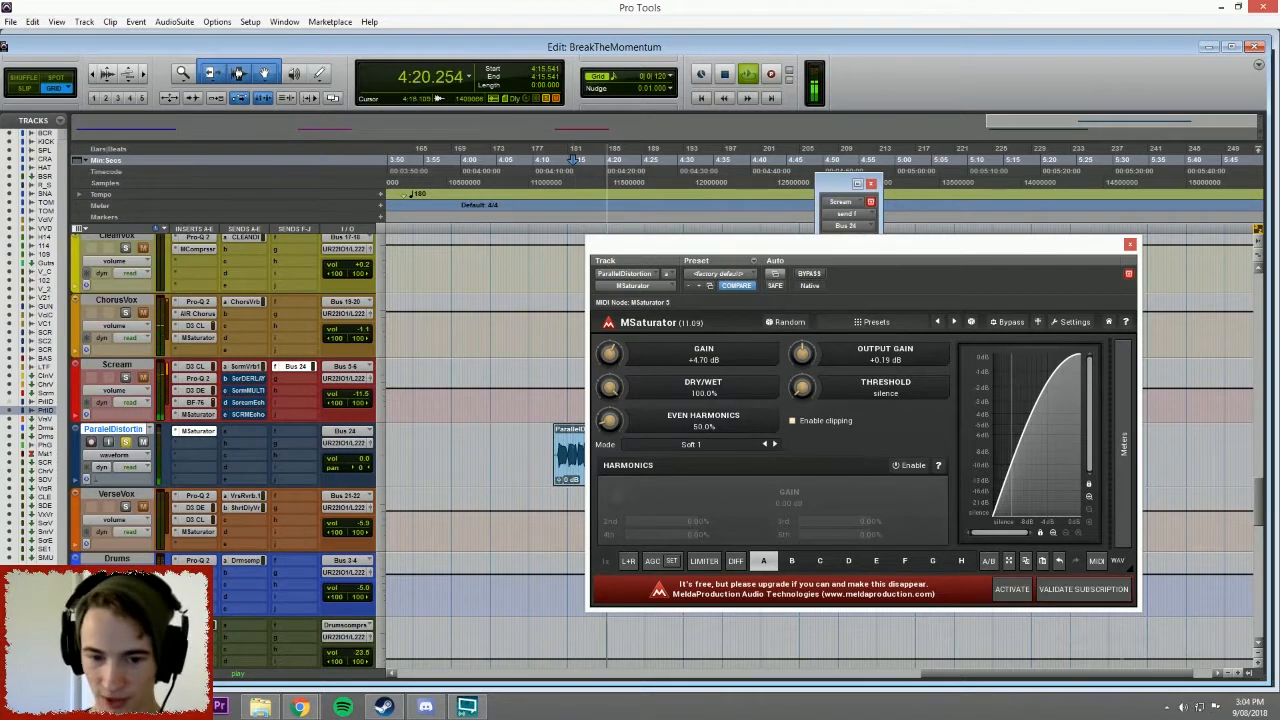
key(space)
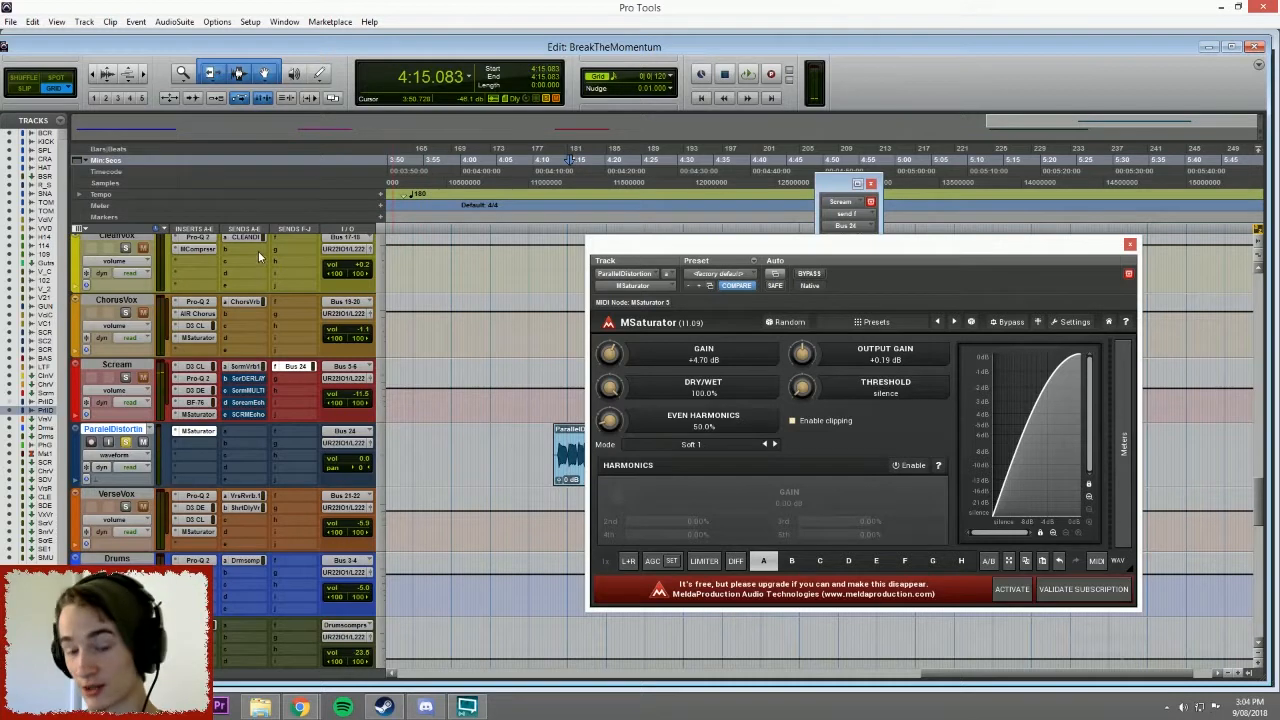
mouse_move(610, 352)
mouse_down()
mouse_move(610, 334)
mouse_move(610, 348)
mouse_up()
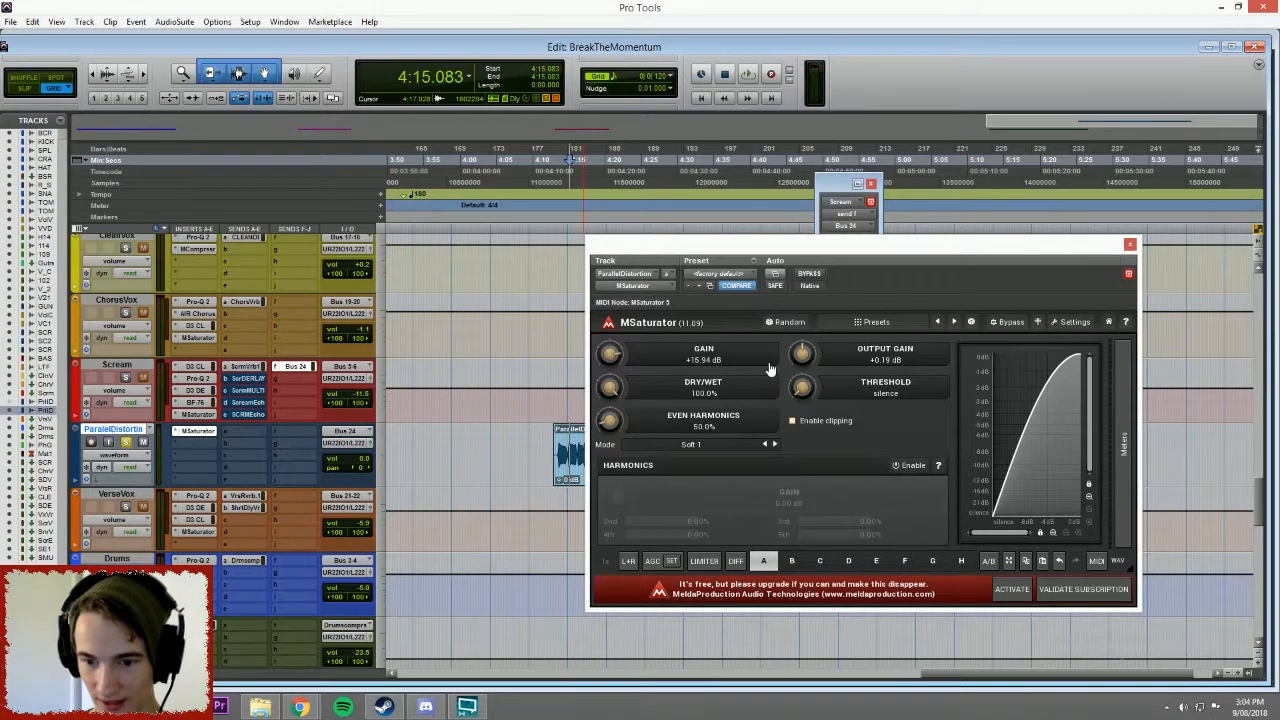
click(566, 160)
key(space)
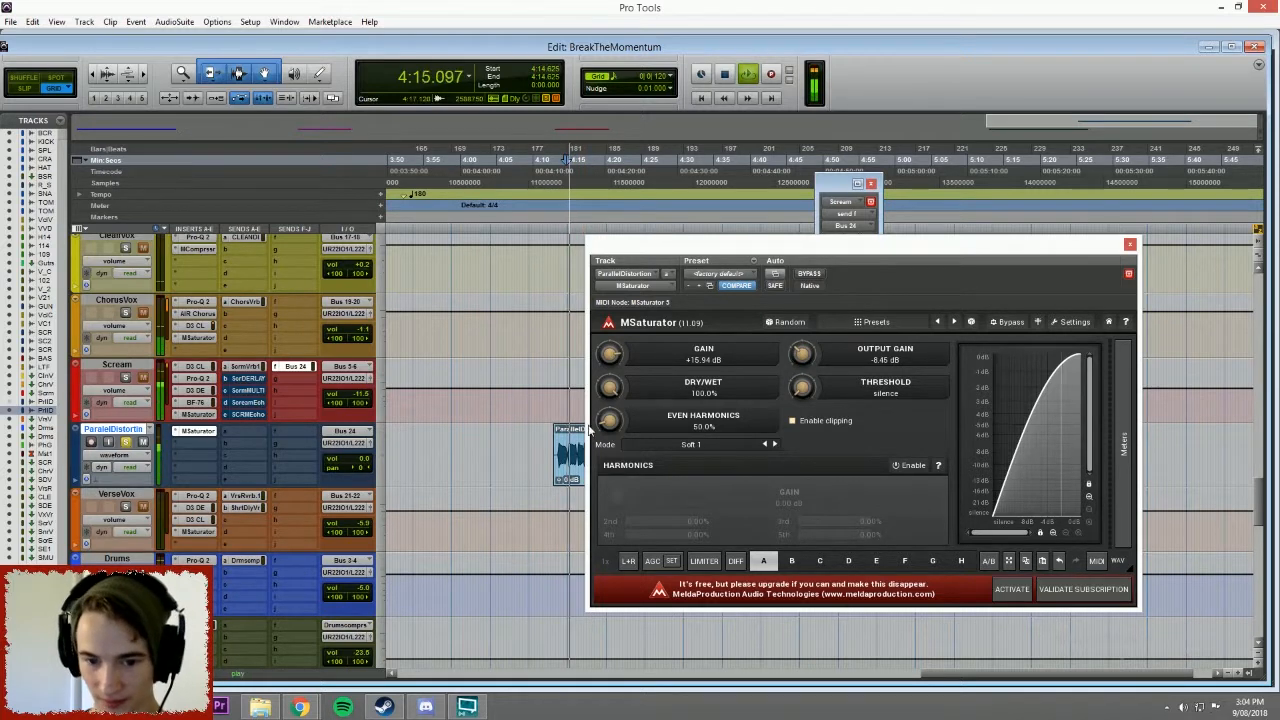
click(126, 441)
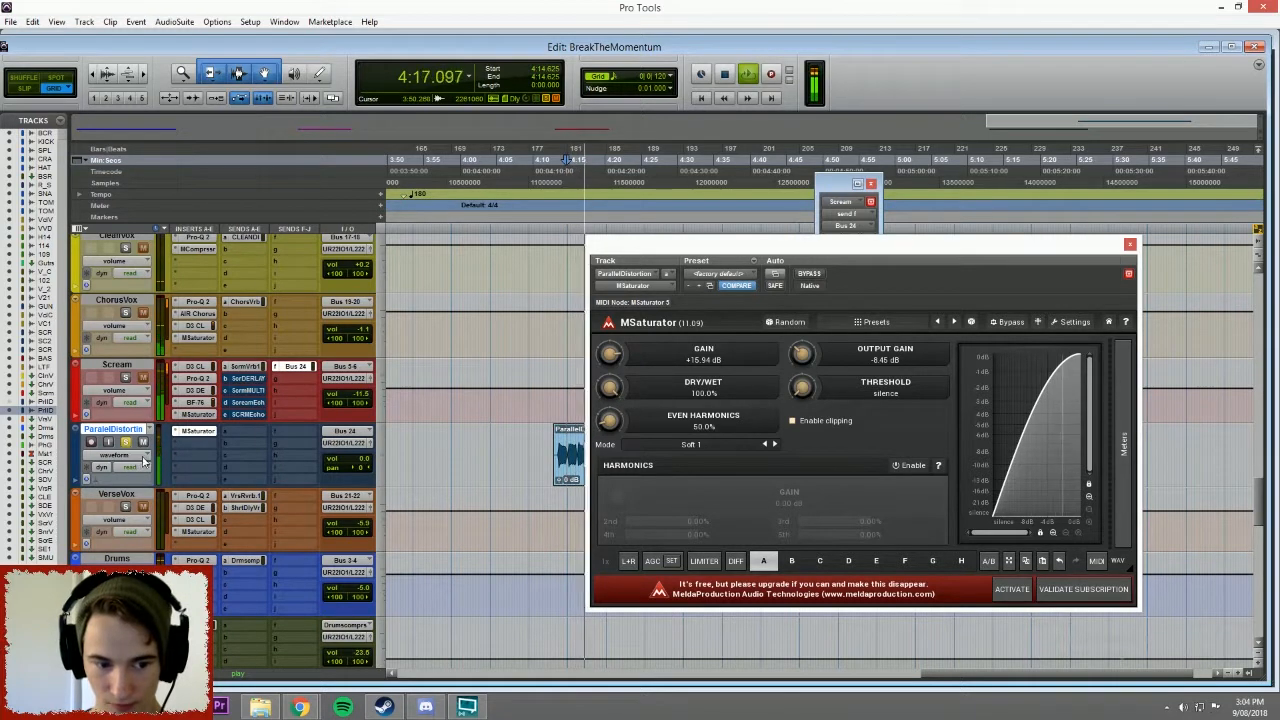
drag(803, 361, 730, 374)
drag(618, 355, 678, 362)
drag(817, 355, 812, 362)
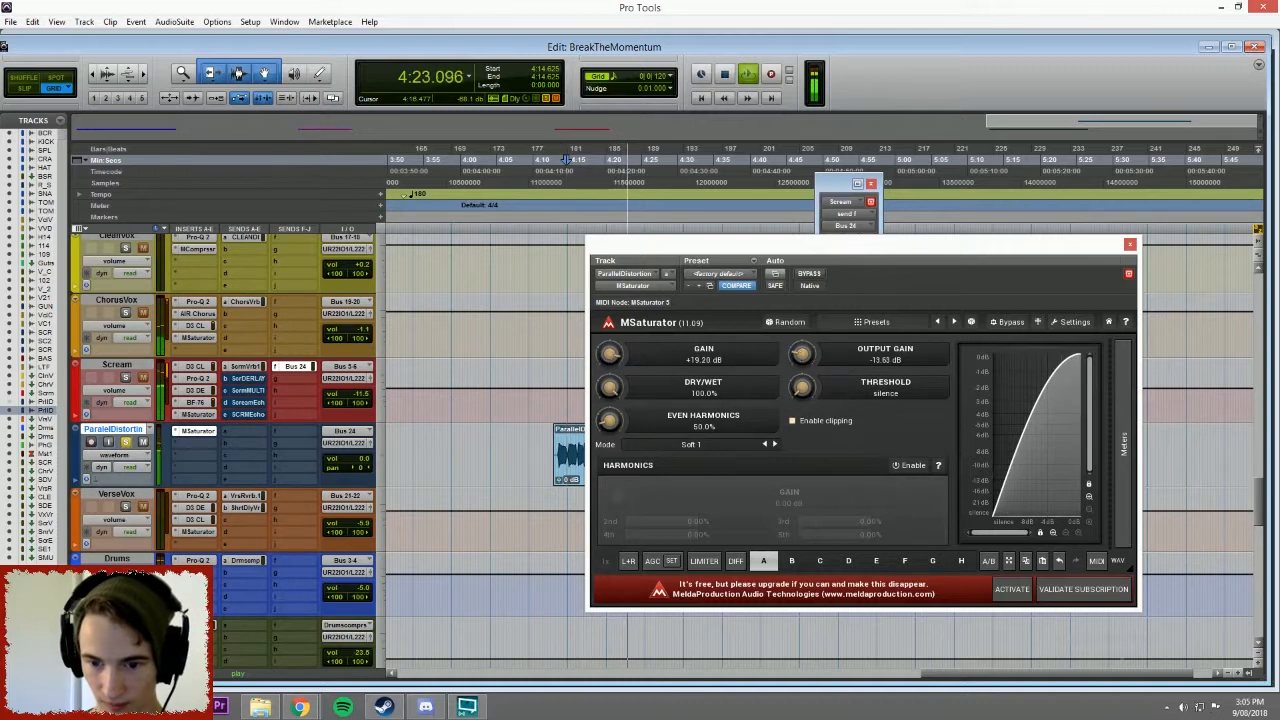
drag(610, 355, 614, 378)
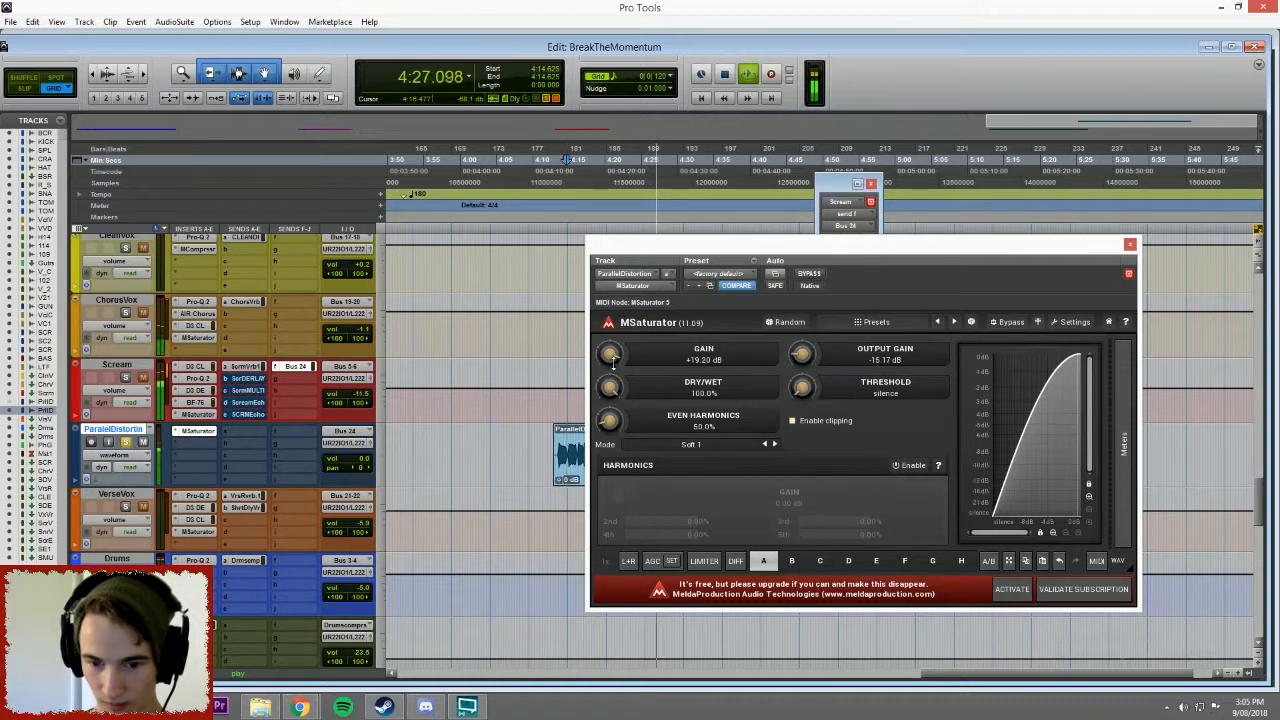
drag(820, 356, 818, 362)
click(1130, 245)
key(space)
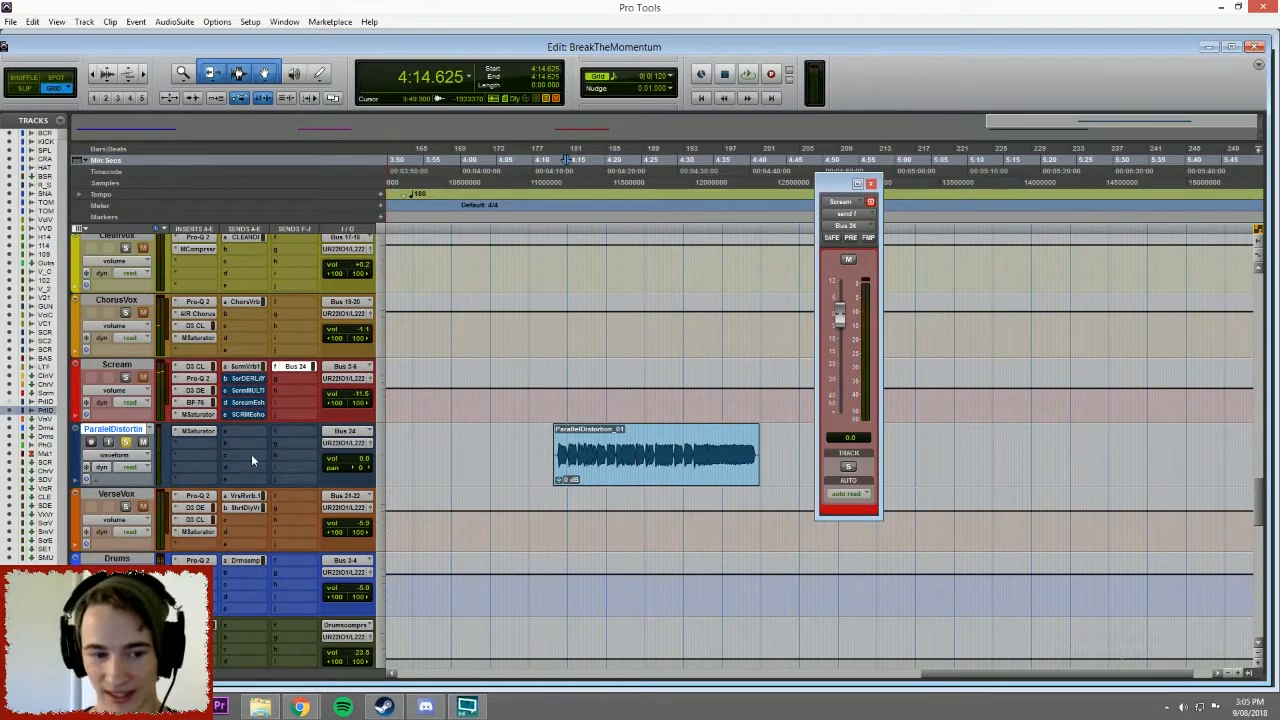
Check the MSaturator settings, switch the solo from ParallelDistortion to the Scream track, and audition it briefly.
click(196, 431)
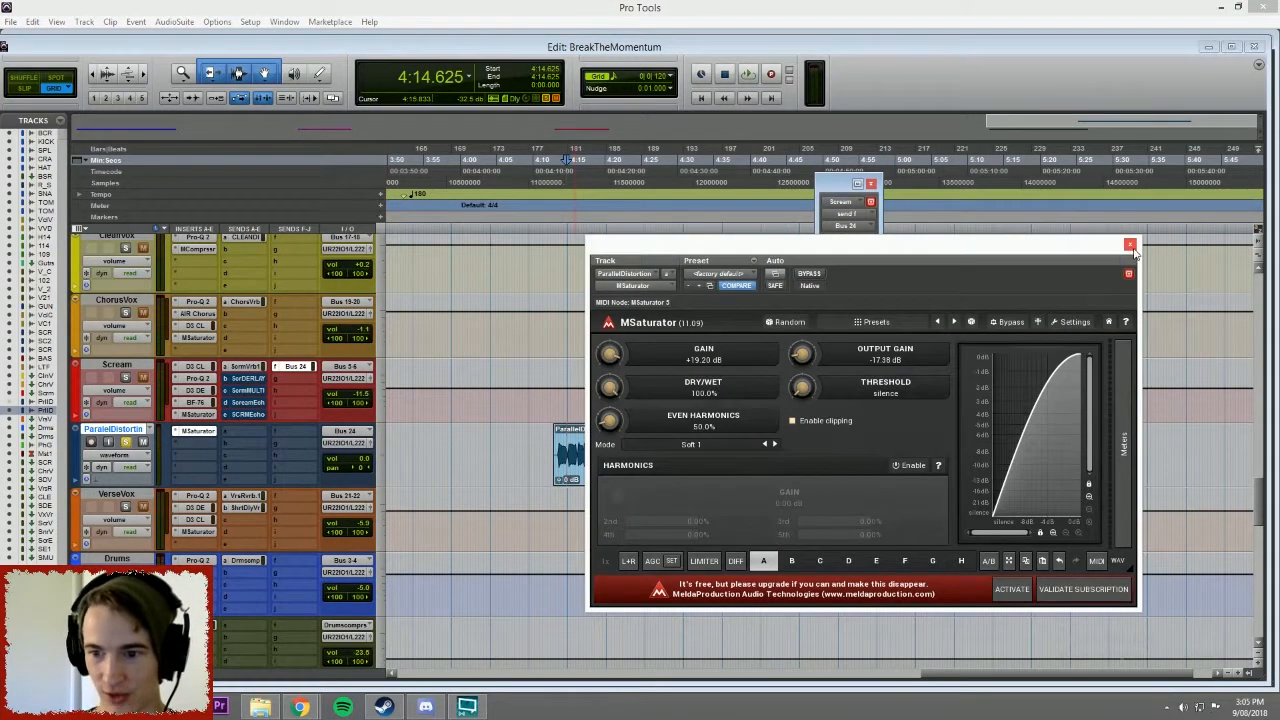
click(197, 432)
click(126, 377)
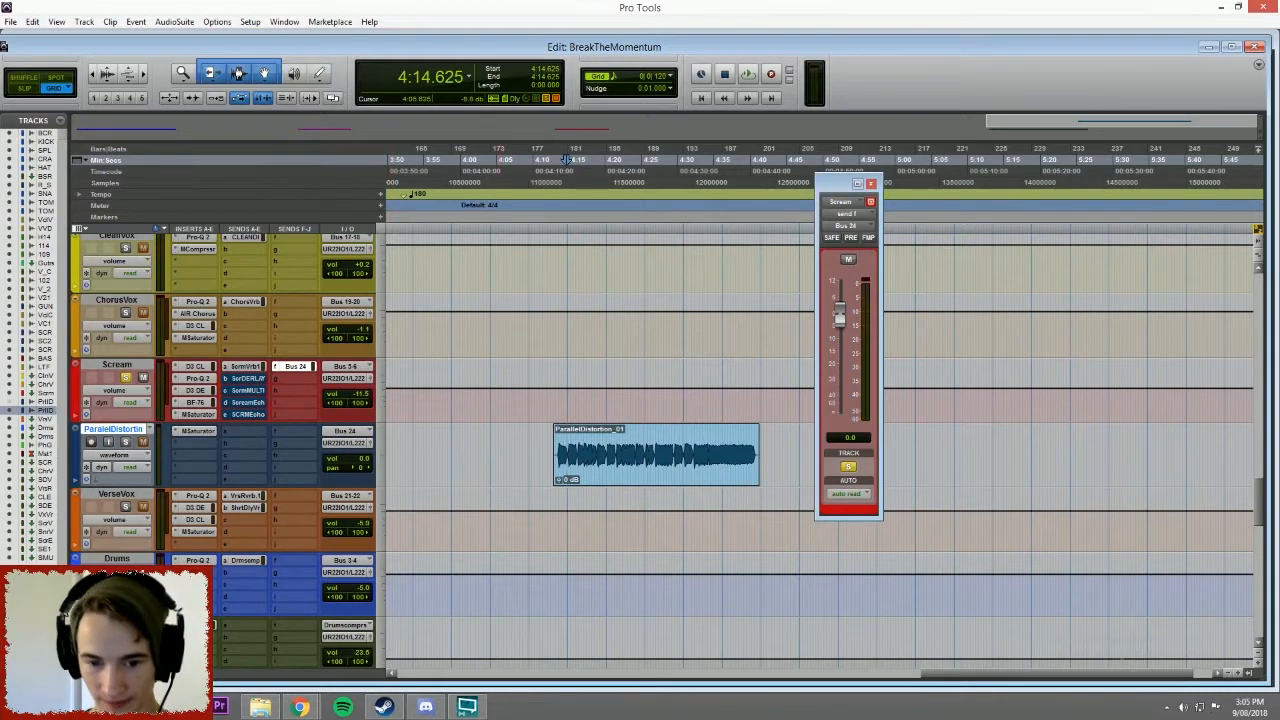
key(space)
key(space)
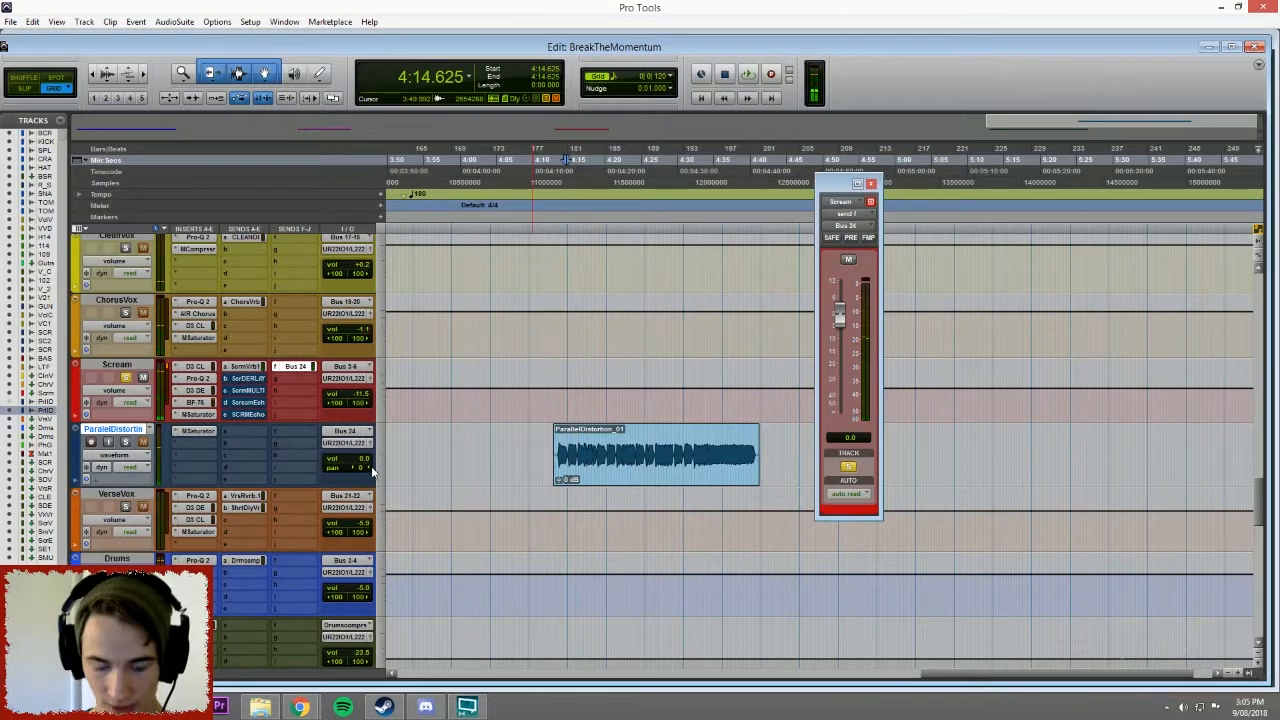
Open the Mix window and, during playback, solo the ParallelDistortion track and lower its fader to -45.8 dB.
key(ctrl+equal)
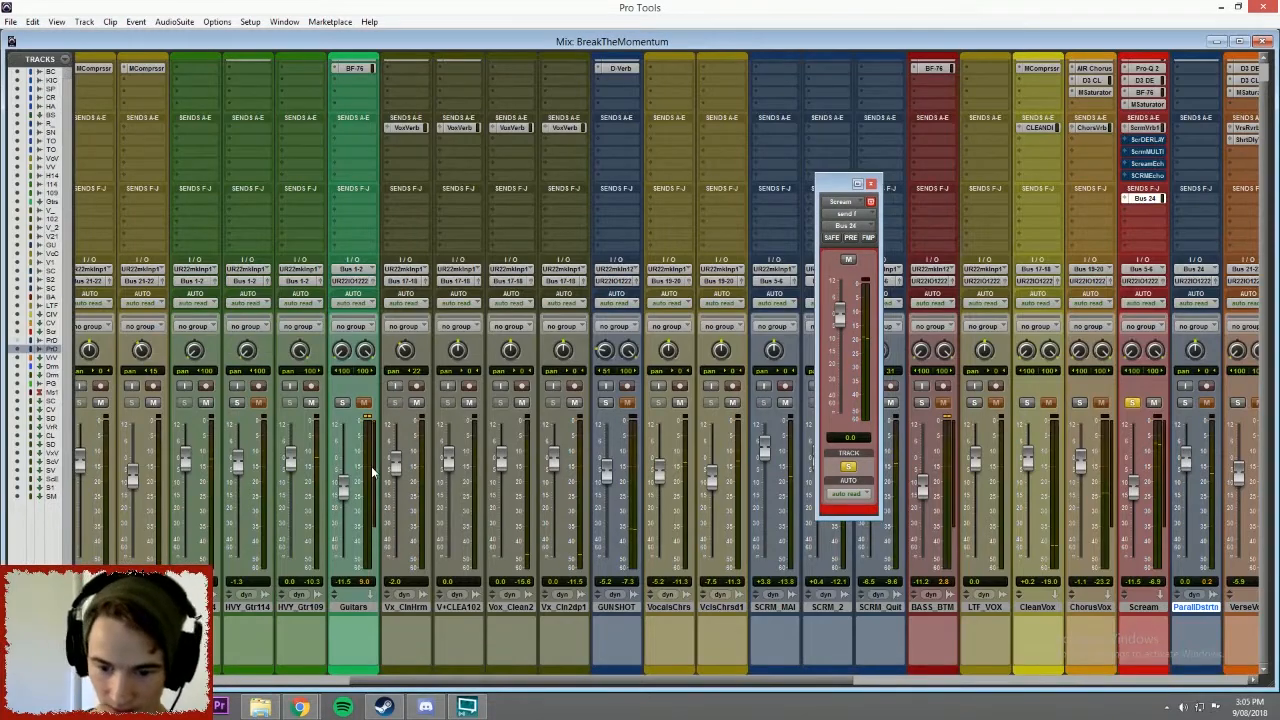
key(space)
drag(495, 683, 775, 686)
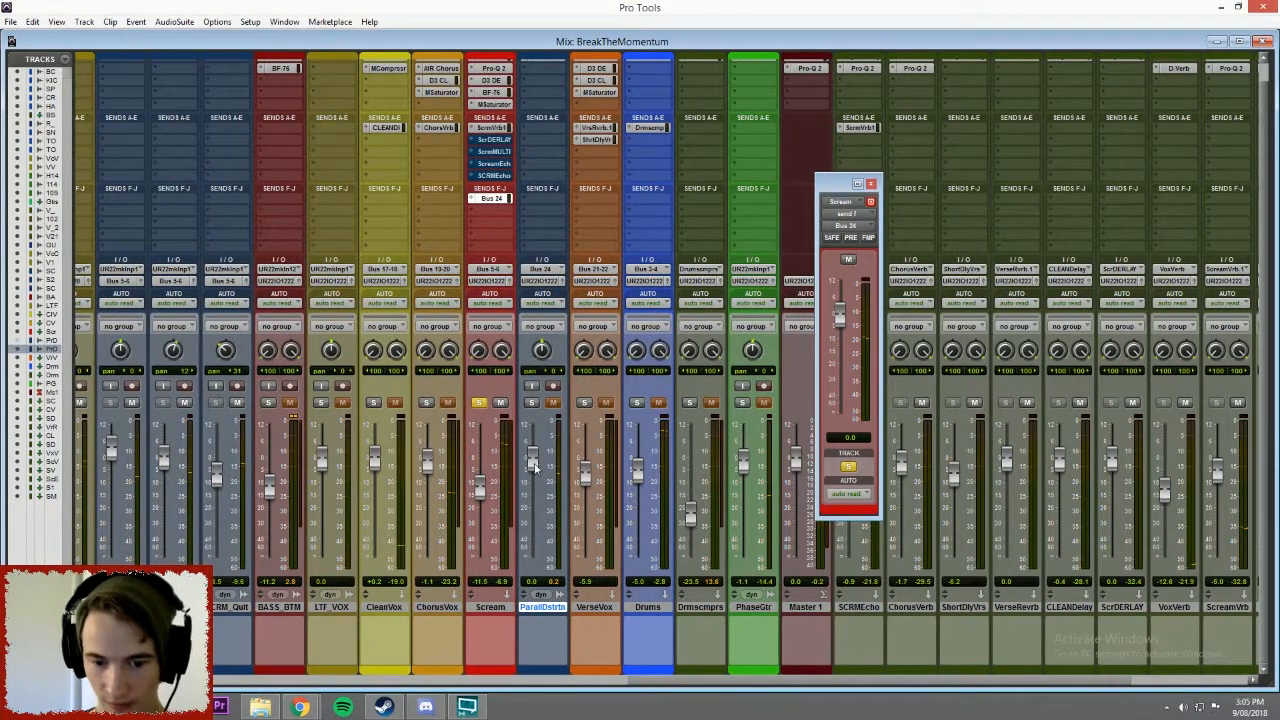
drag(540, 508, 541, 531)
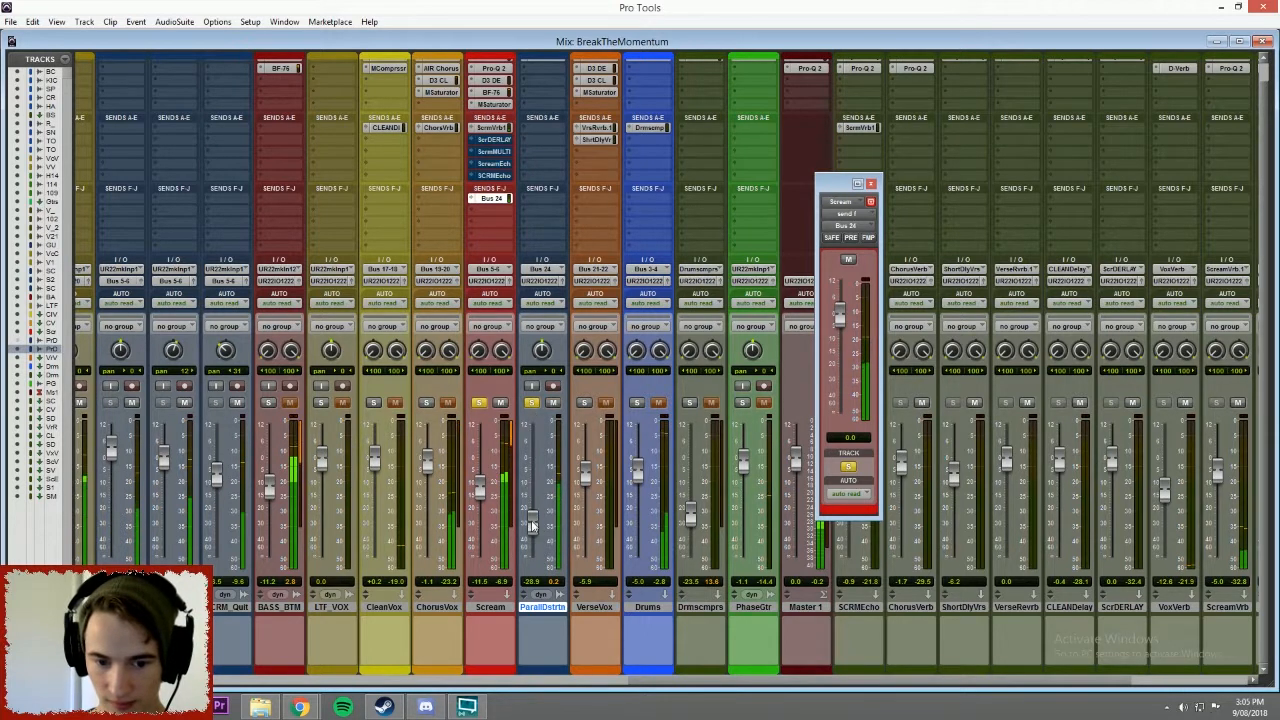
click(531, 402)
drag(535, 530, 538, 549)
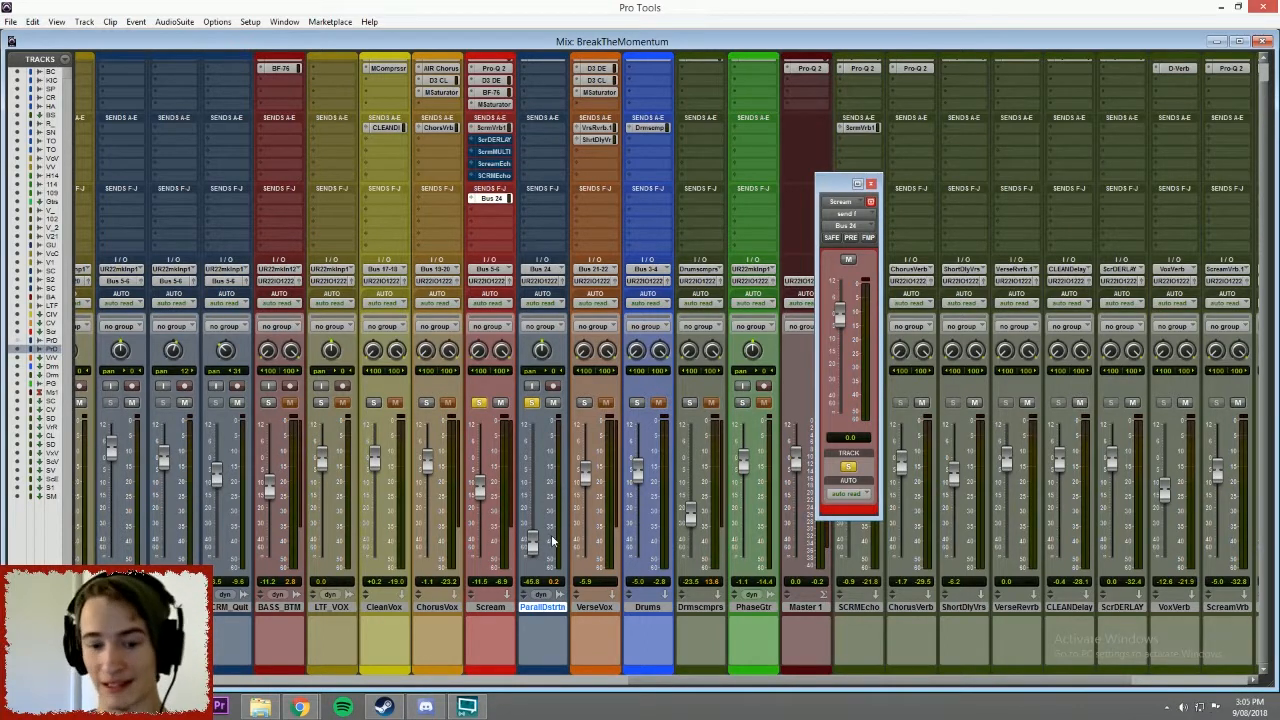
Raise the ParallelDistortion fader to -16.6 dB and toggle its solo to compare the blend with the Scream vocal.
drag(536, 551, 535, 503)
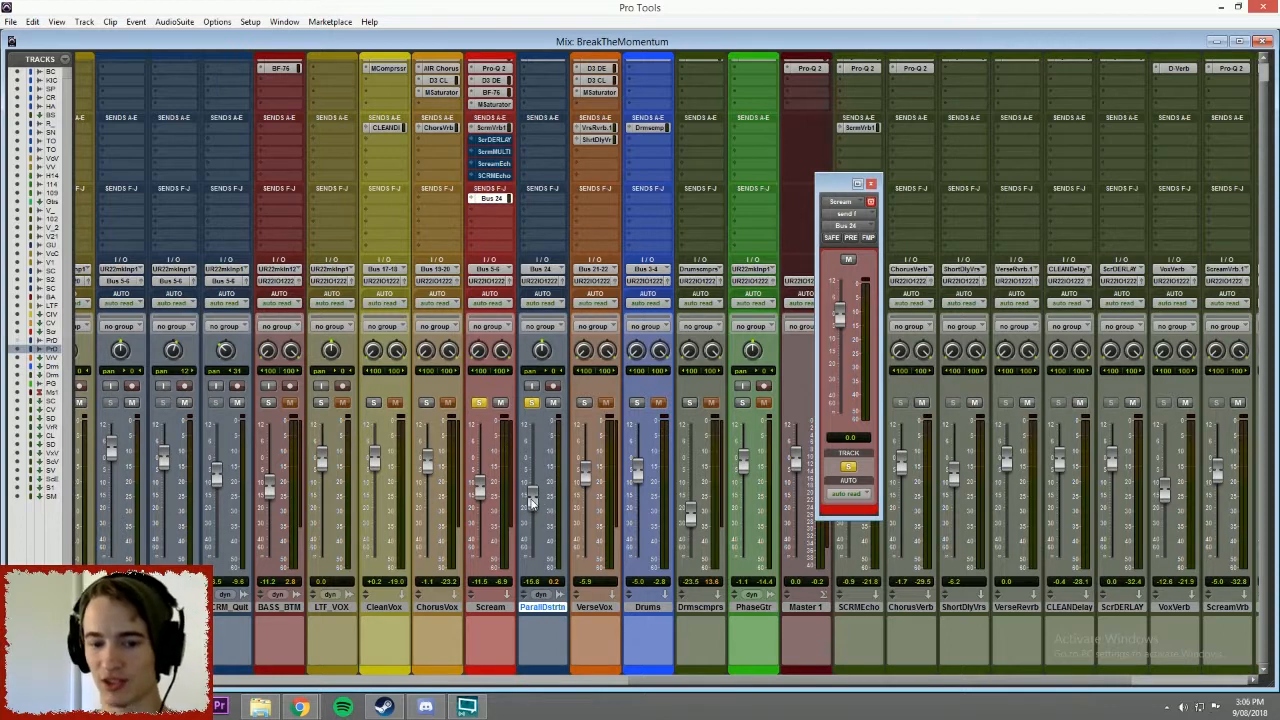
drag(533, 505, 532, 508)
click(531, 402)
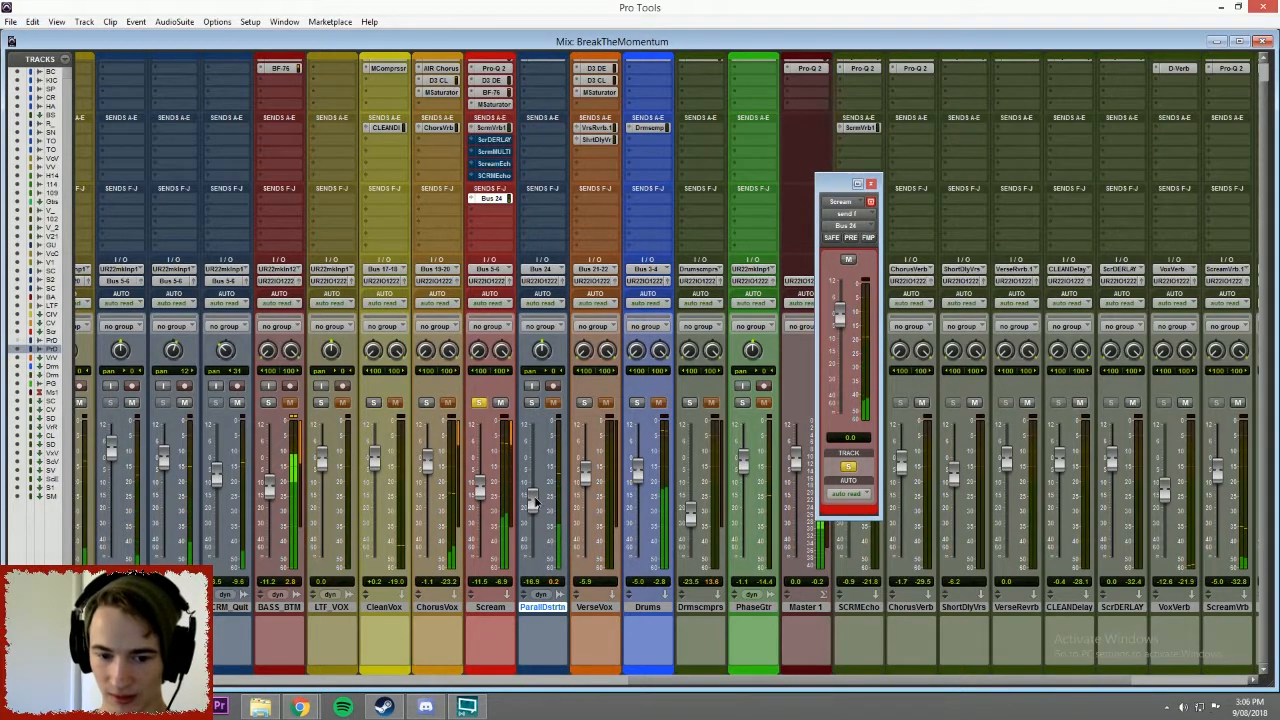
click(533, 403)
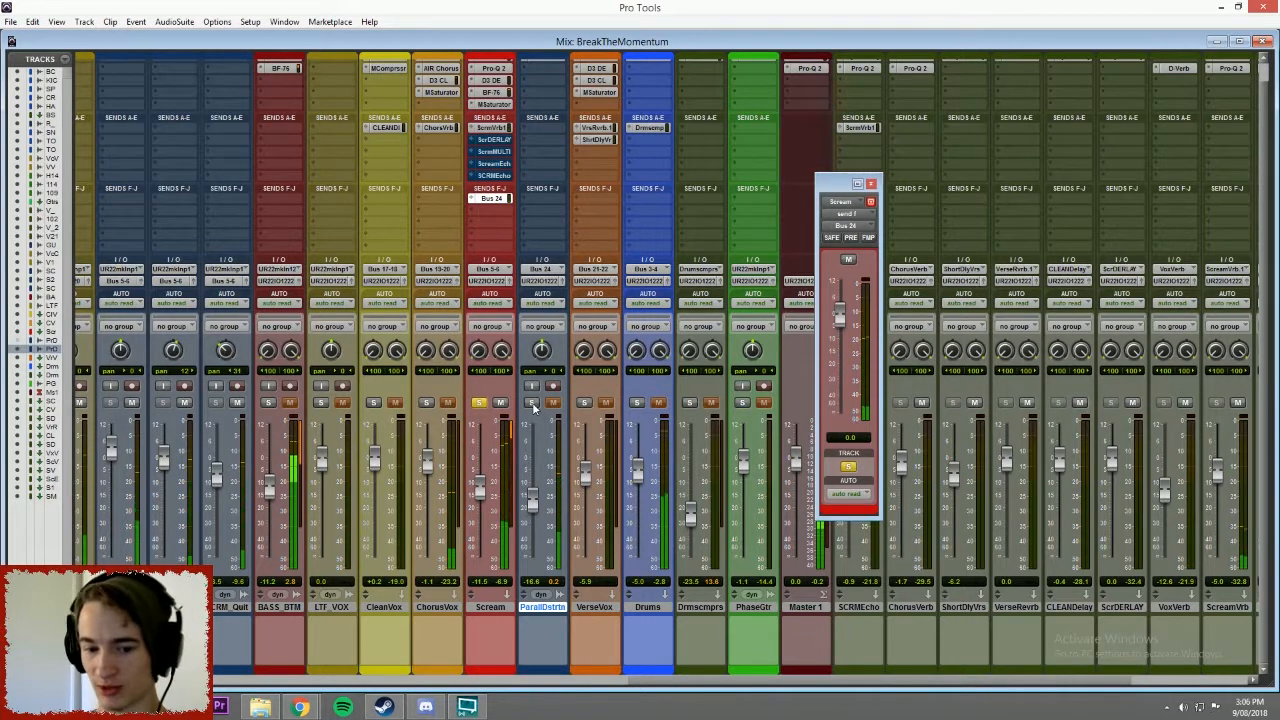
click(531, 402)
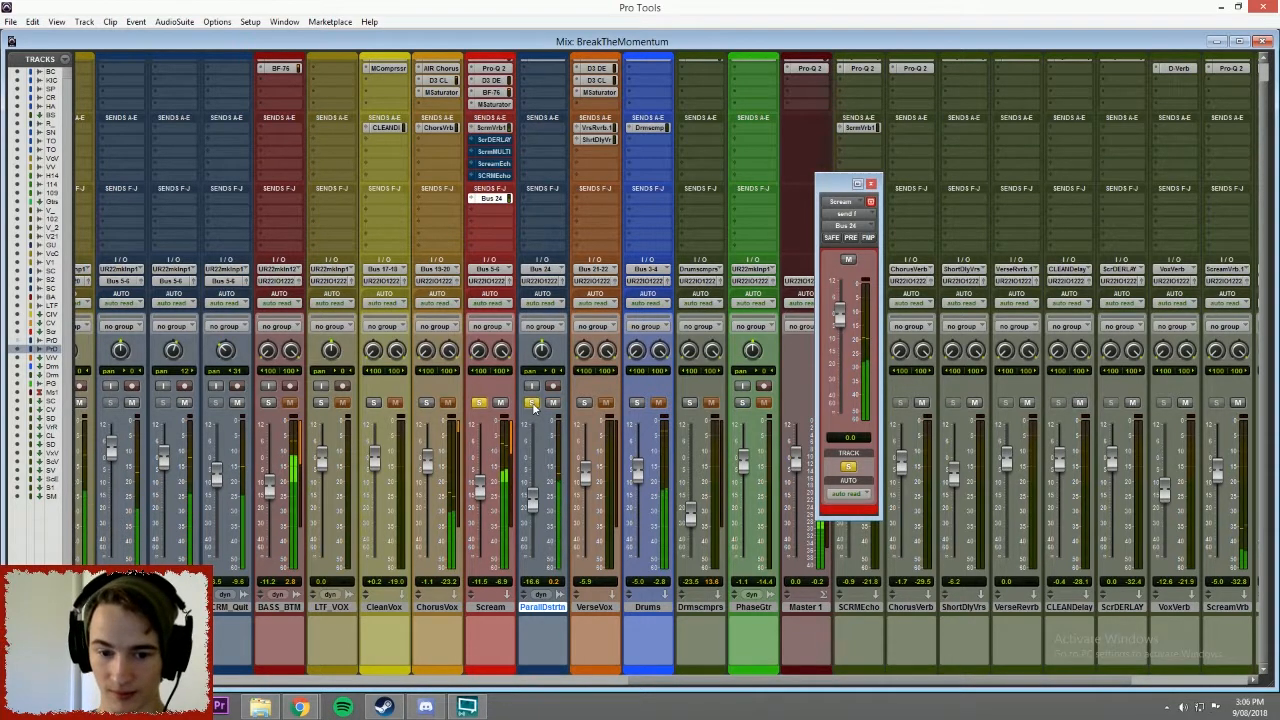
Raise the ParallelDistortion fader to -8.1 dB and compare the Scream vocal with and without it during playback.
drag(533, 504, 533, 496)
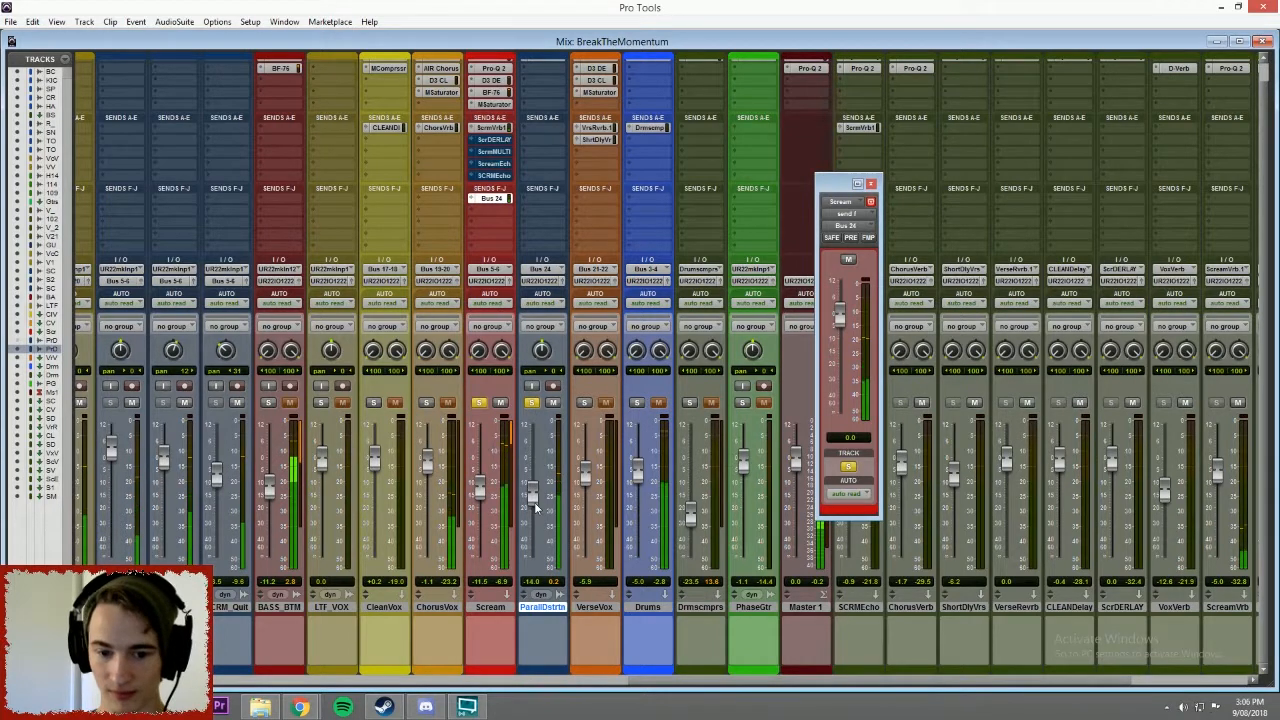
scroll(535, 510, up, 1)
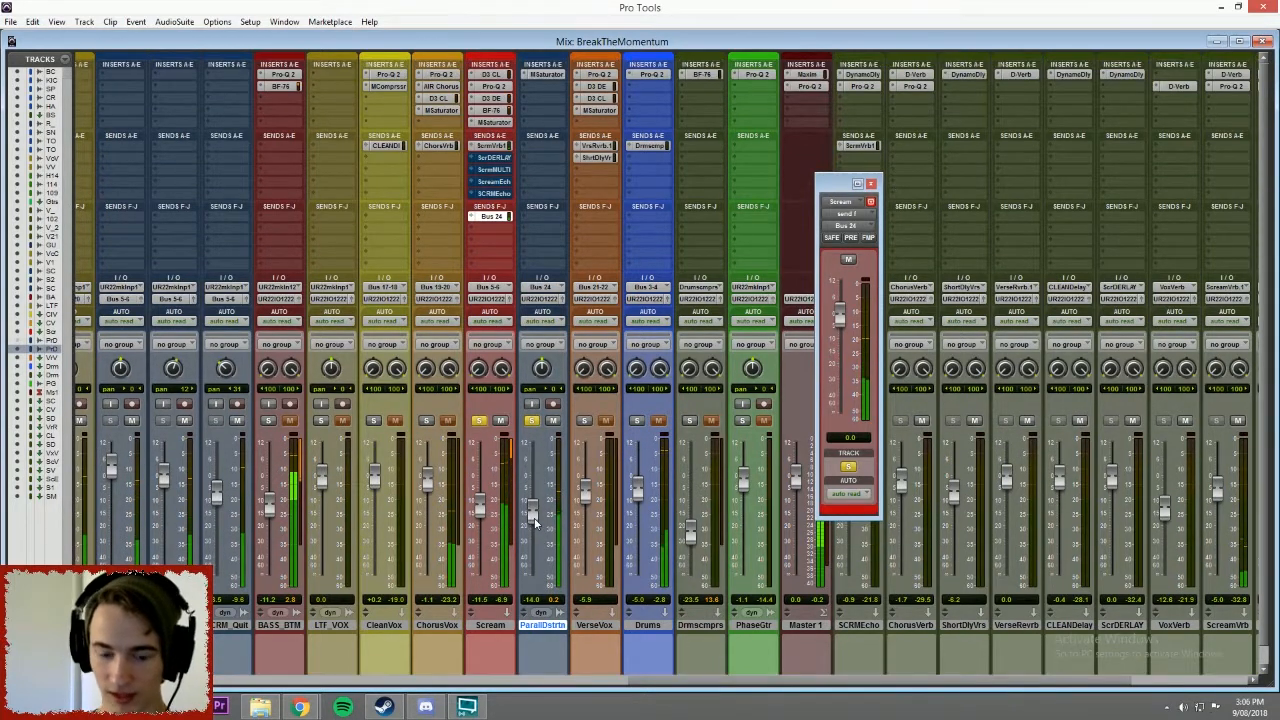
mouse_move(533, 503)
mouse_down()
mouse_move(535, 475)
mouse_move(533, 494)
mouse_up()
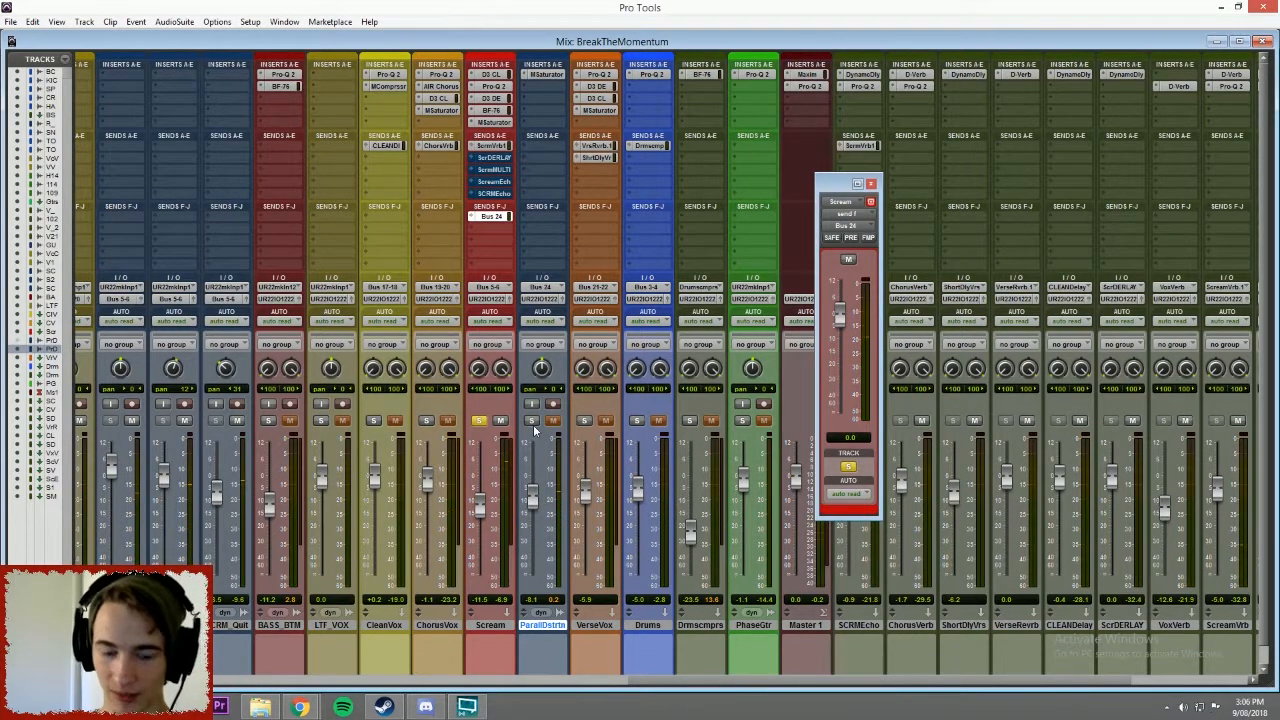
key(space)
click(532, 421)
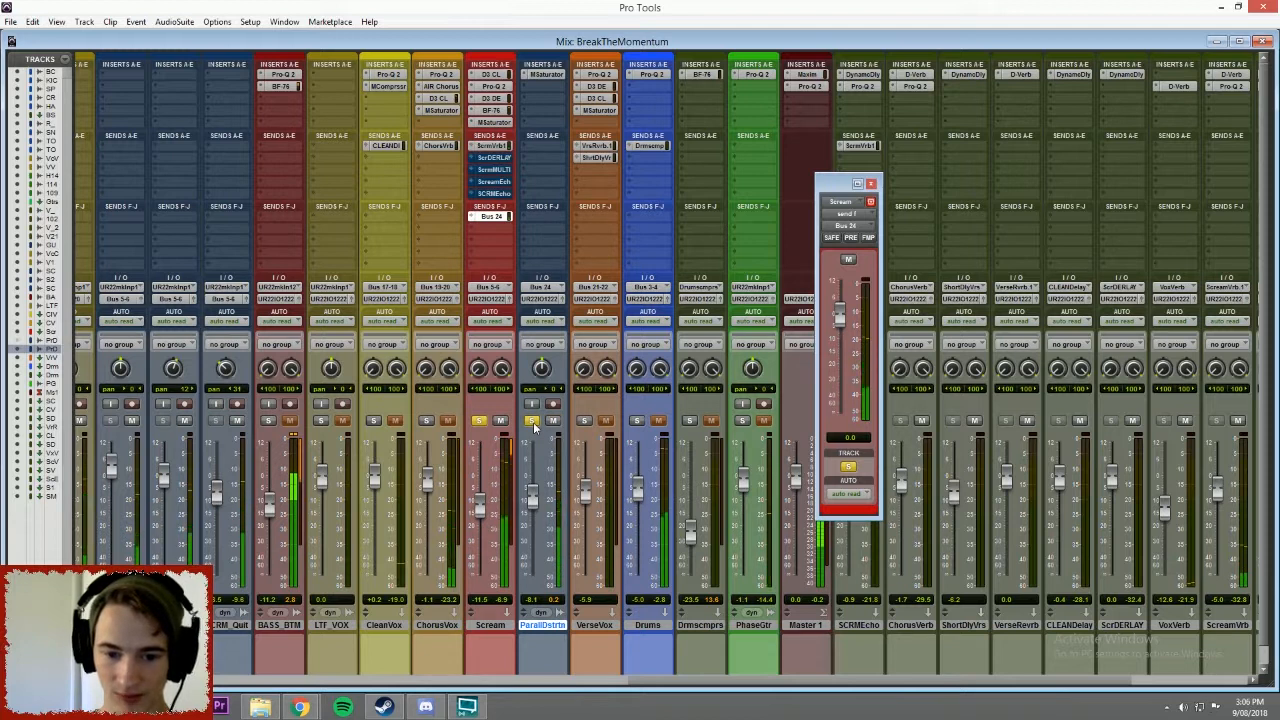
Unmute the Scream track's four delay and echo sends and clear the solos on ParallelDistortion and Scream.
click(500, 159)
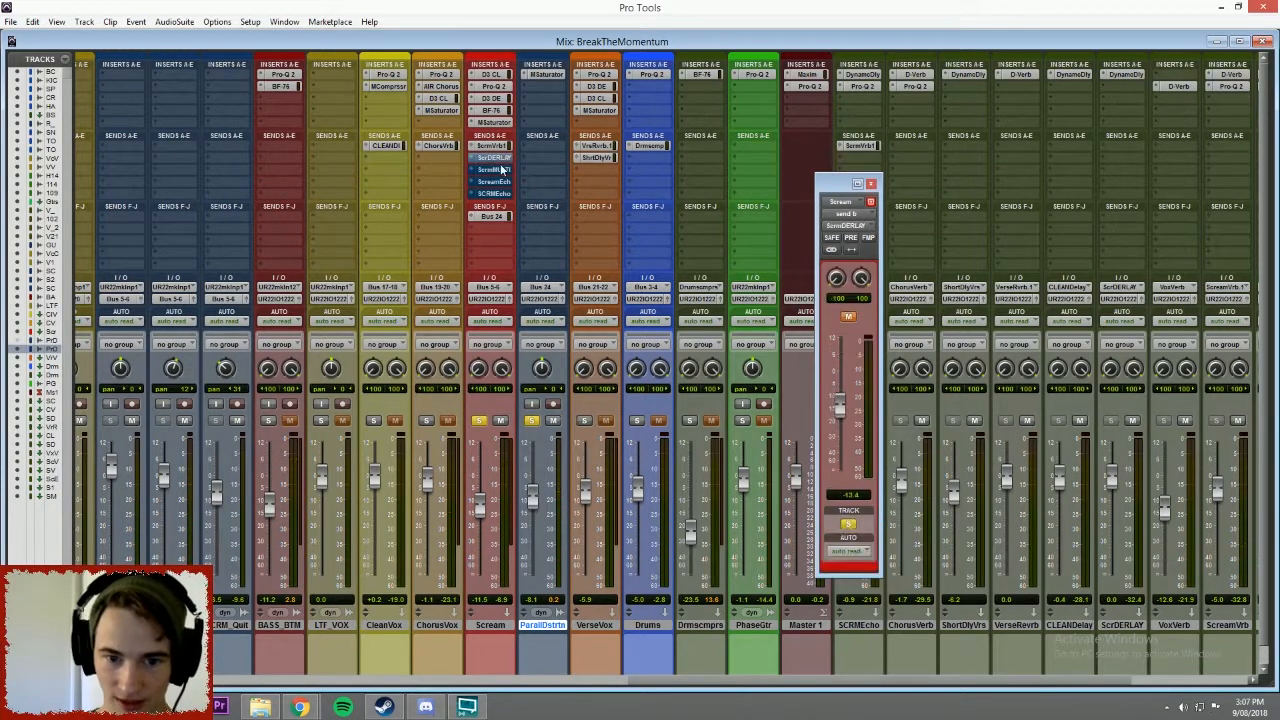
click(528, 424)
click(481, 422)
Lower the ParallelDistortion fader to -10.7 dB in the full mix, toggling the track's mute to compare.
click(553, 421)
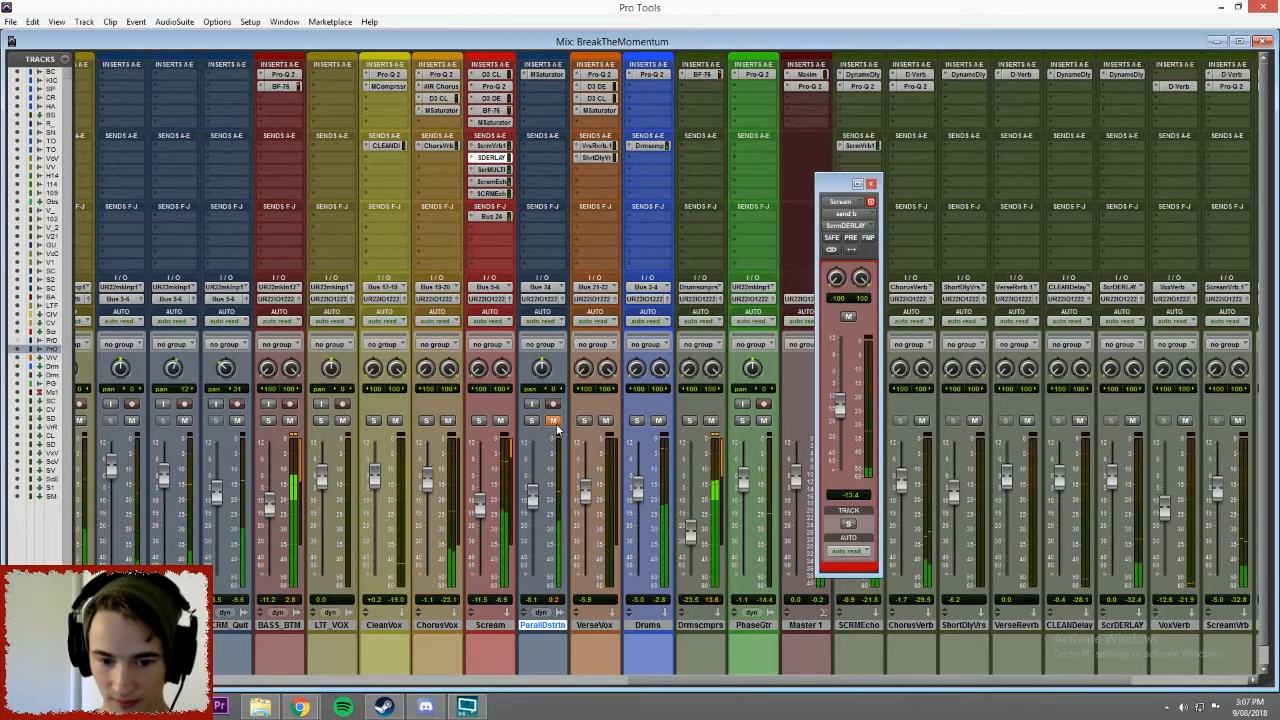
click(556, 425)
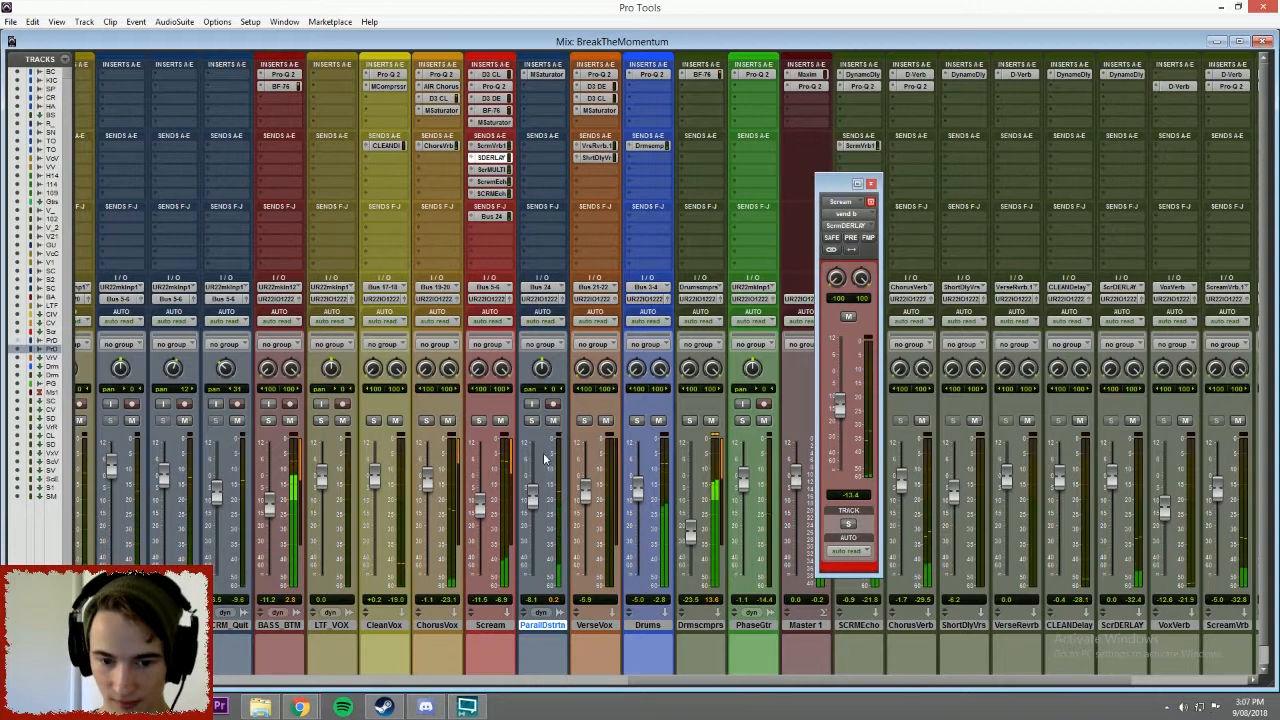
drag(542, 498, 543, 519)
click(555, 423)
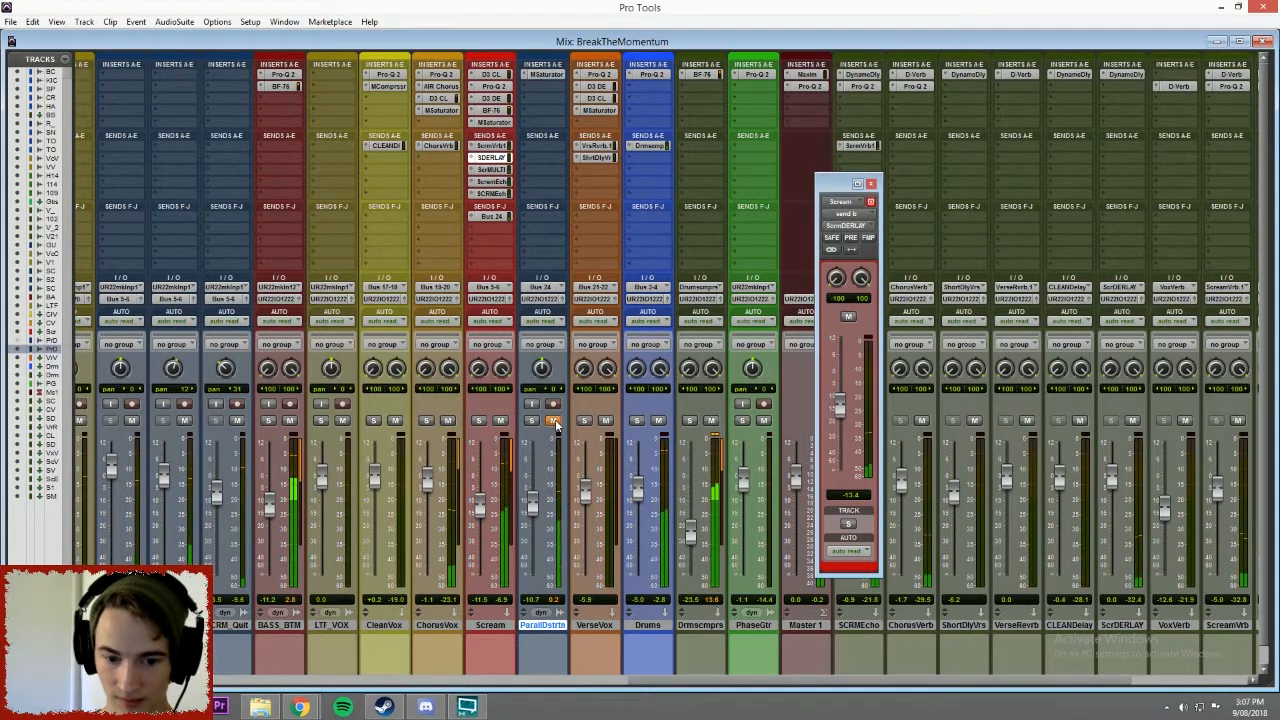
click(553, 420)
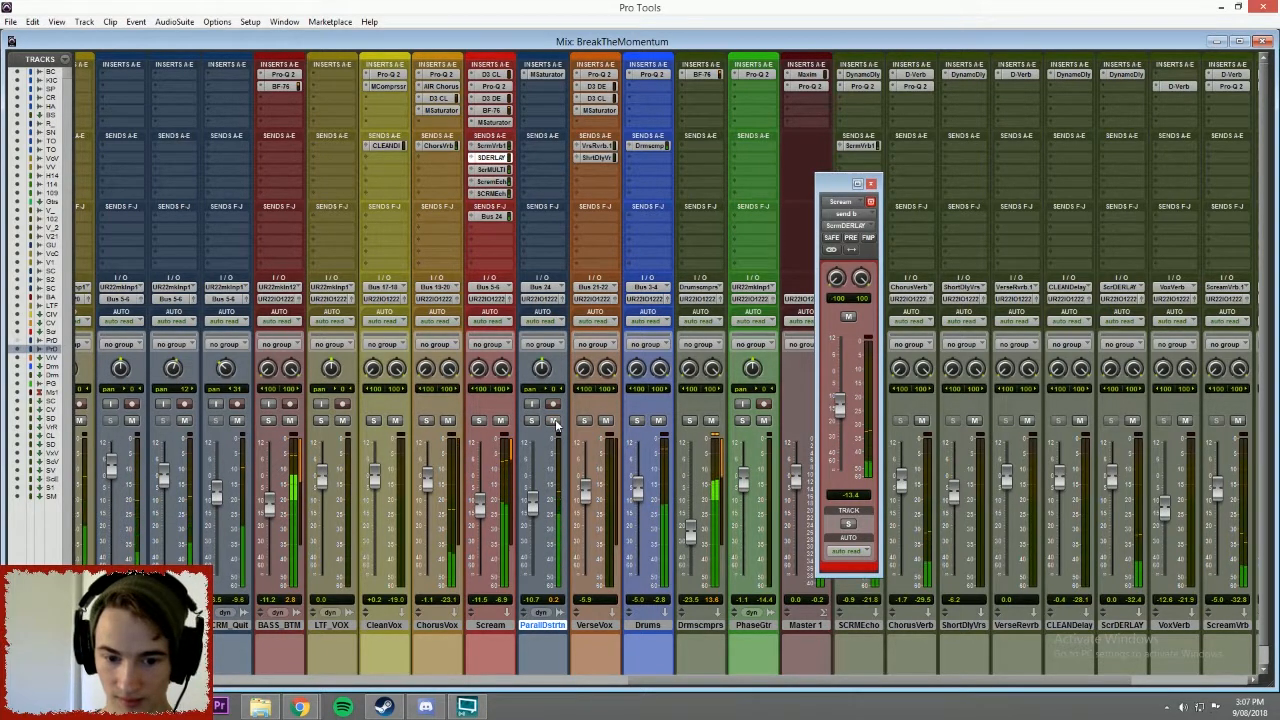